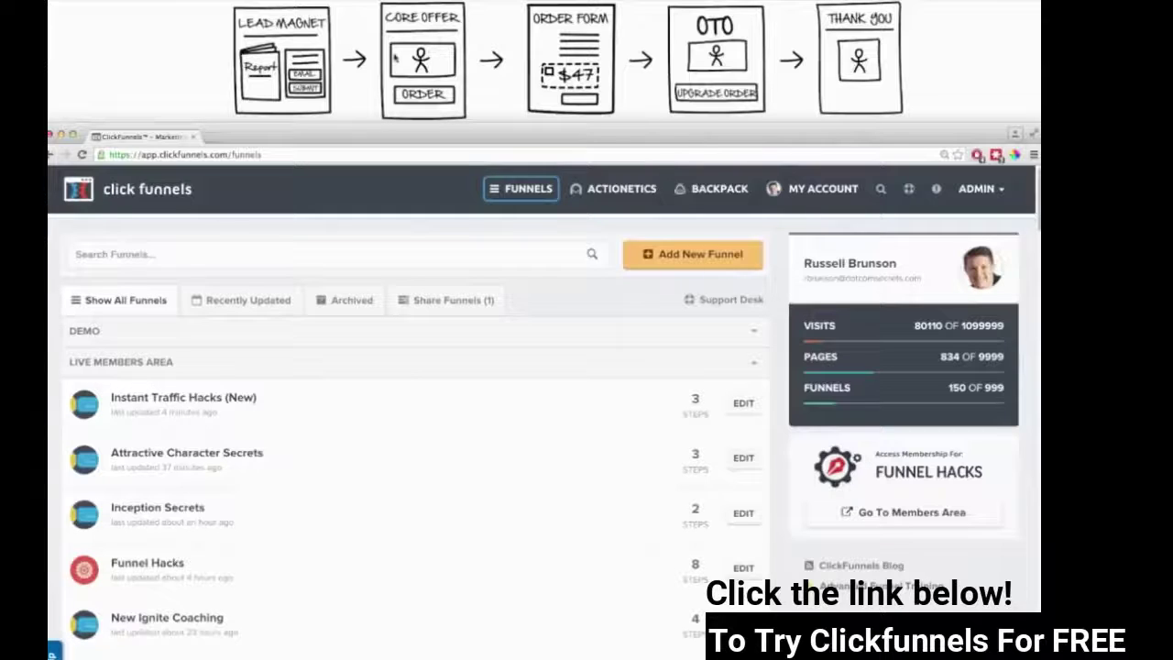
Step: Start a new funnel with the Sell Your Product goal and the Sales Funnel type
left_click(679, 255)
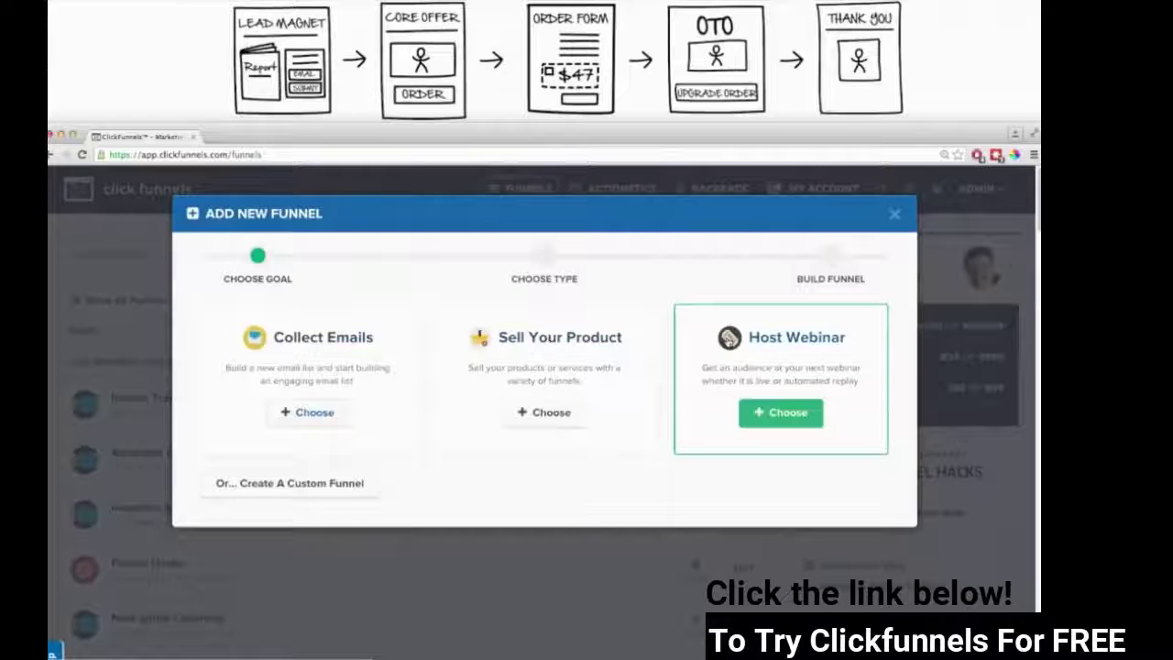
left_click(780, 414)
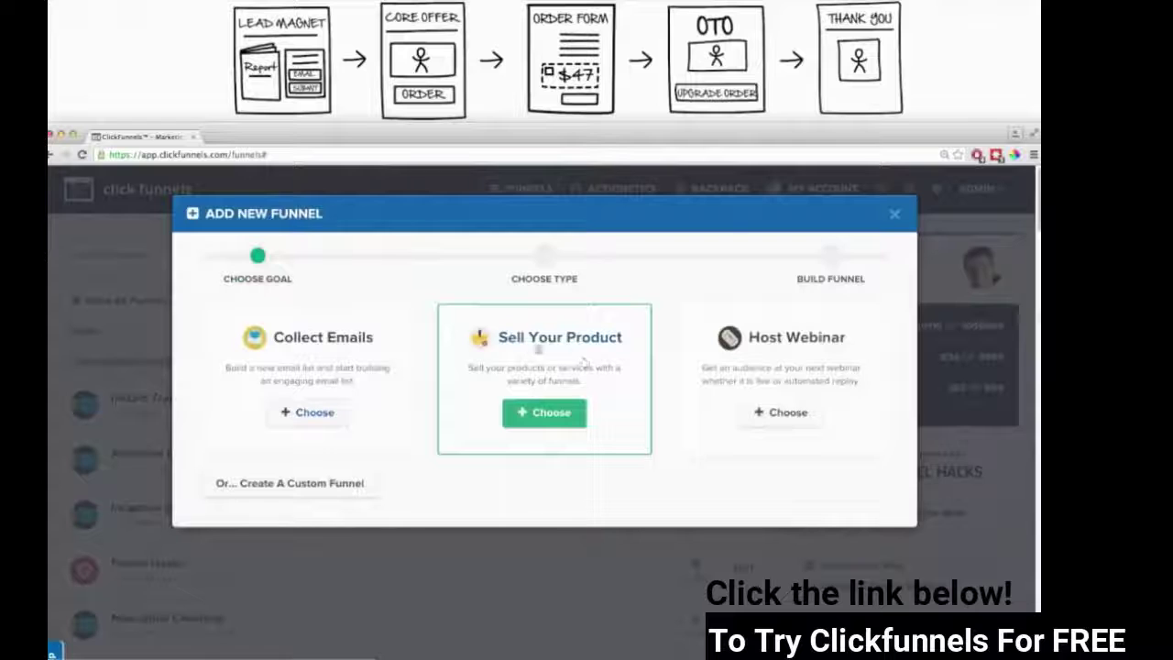
left_click(551, 368)
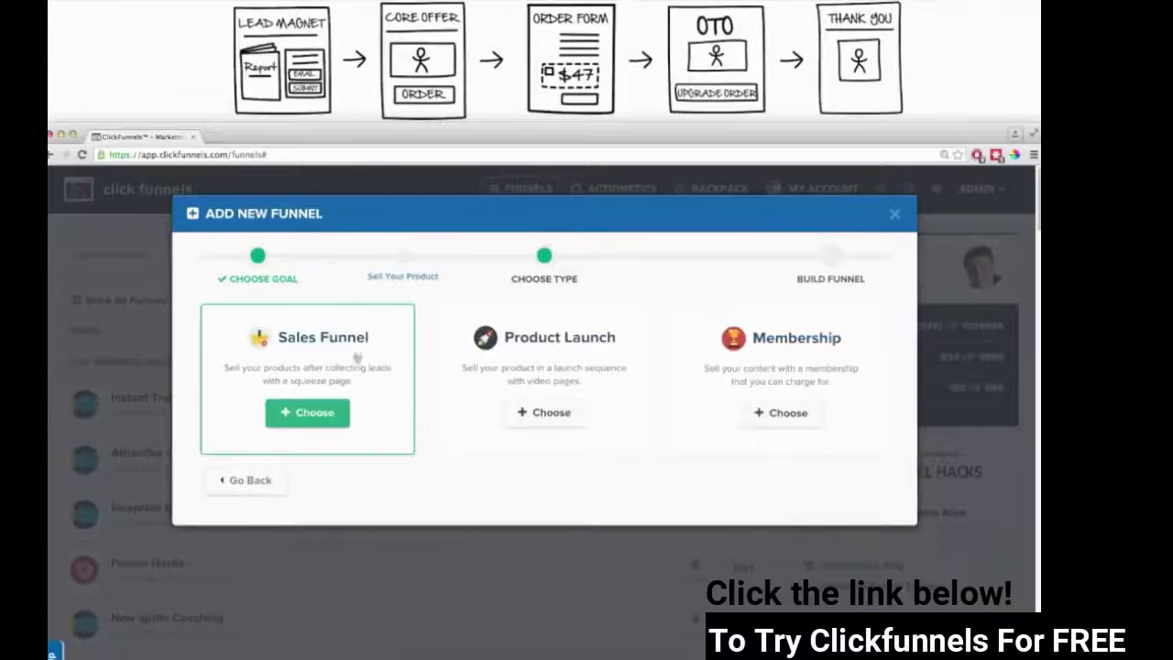
left_click(309, 413)
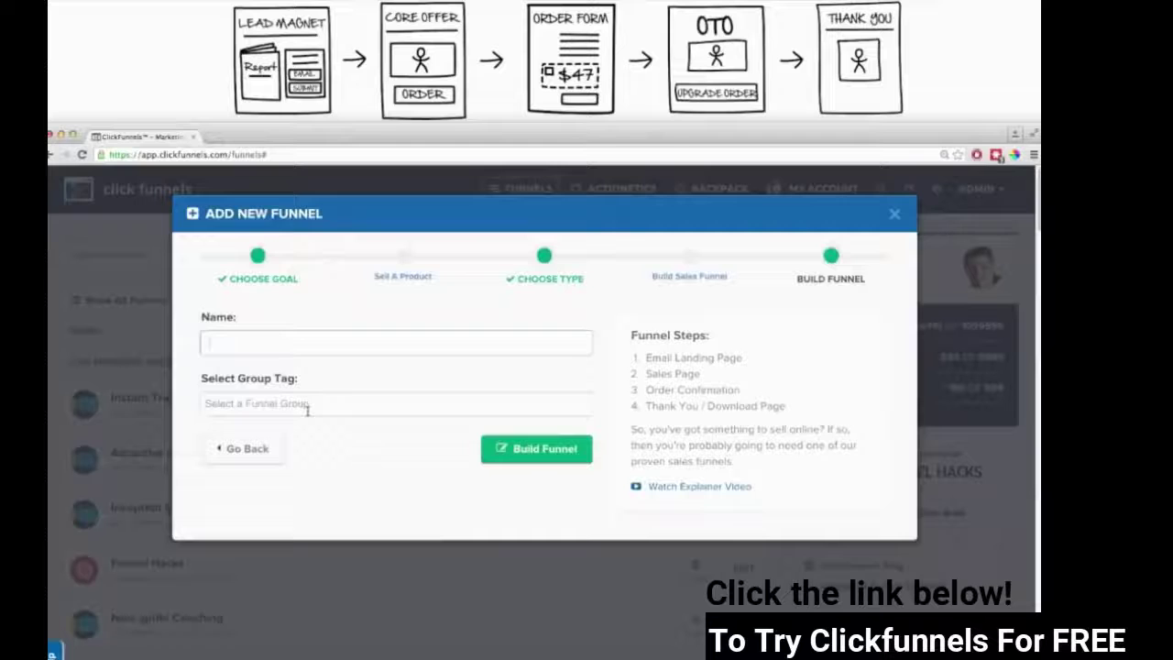
Step: Name the funnel 'Demo Funnel', tag it with the demo group, and build it
type("Demo Funnel")
key("Tab")
type("demo")
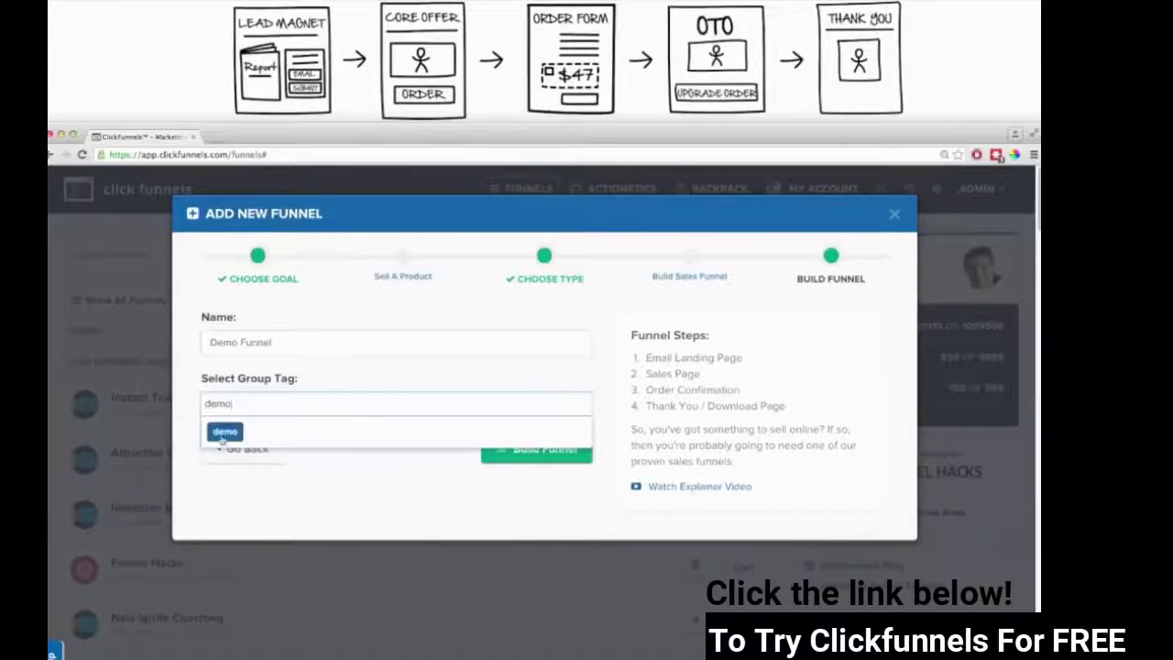
key("Return")
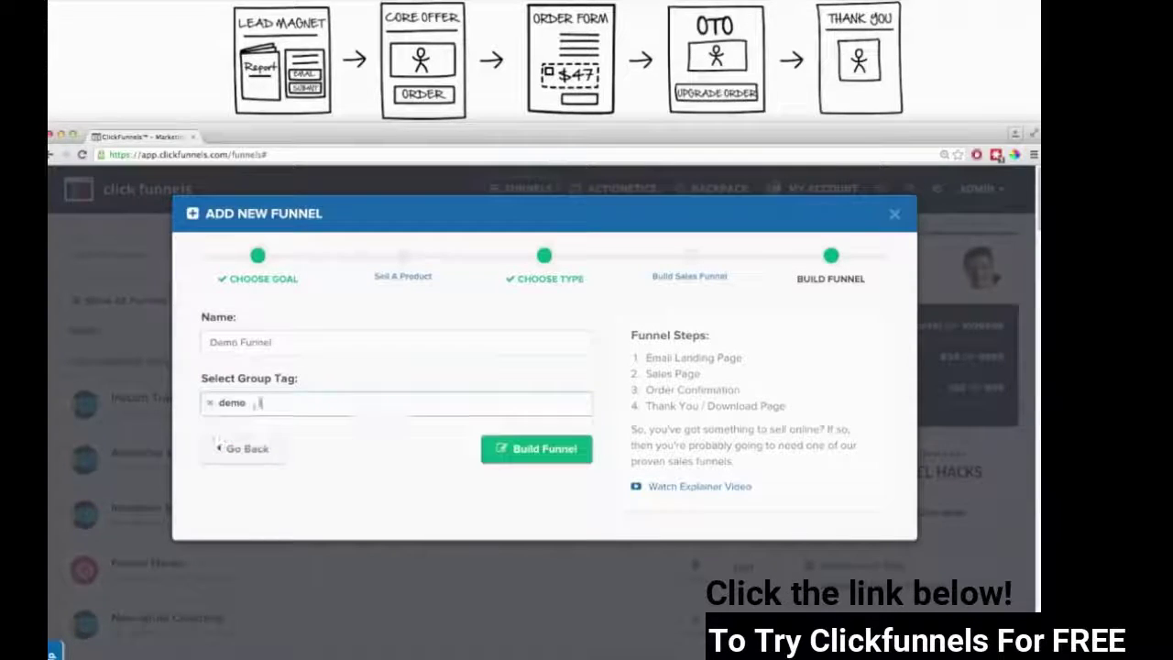
left_click(534, 449)
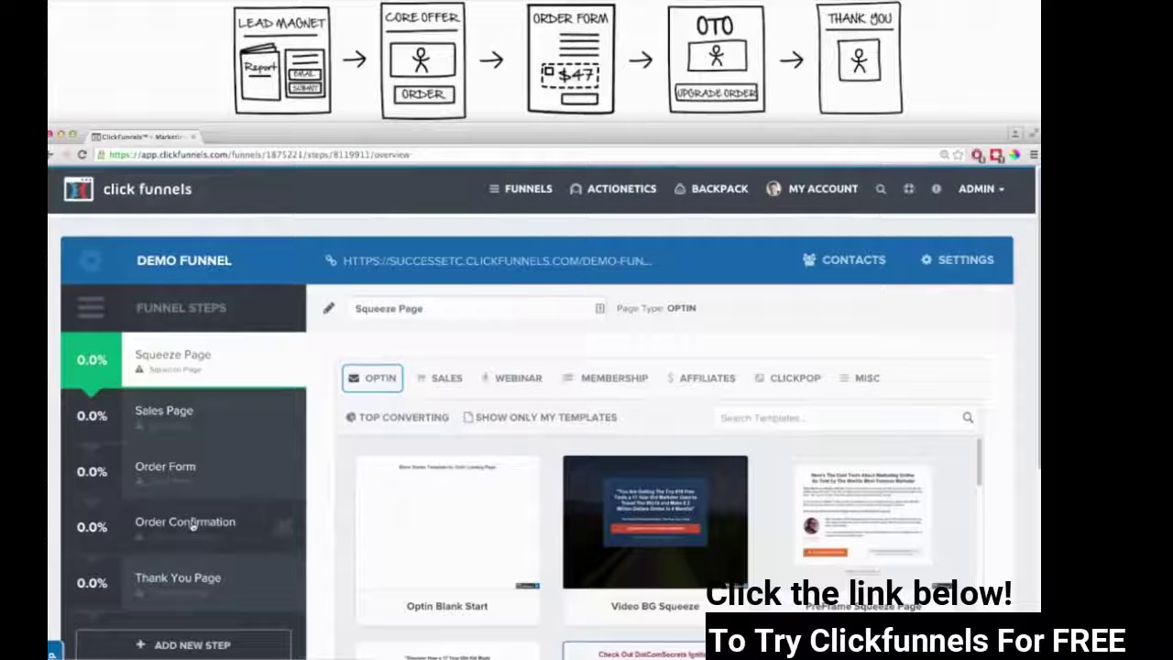
Step: Delete the Order Confirmation step and add a new step named 'OTO Page'
left_click(284, 525)
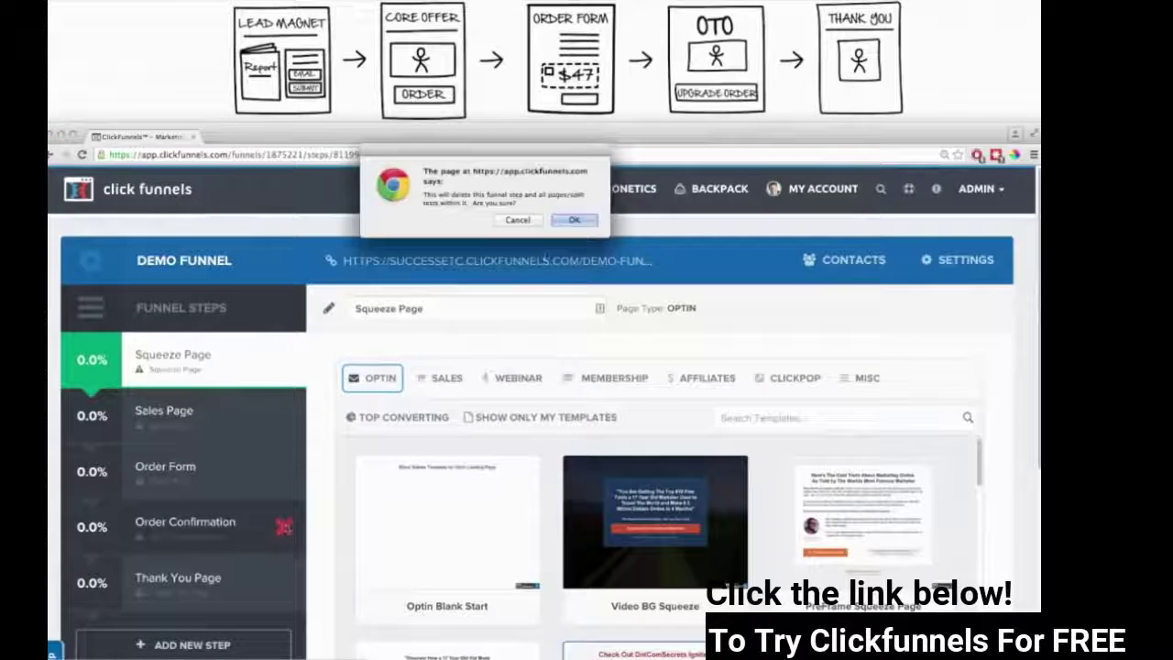
left_click(568, 220)
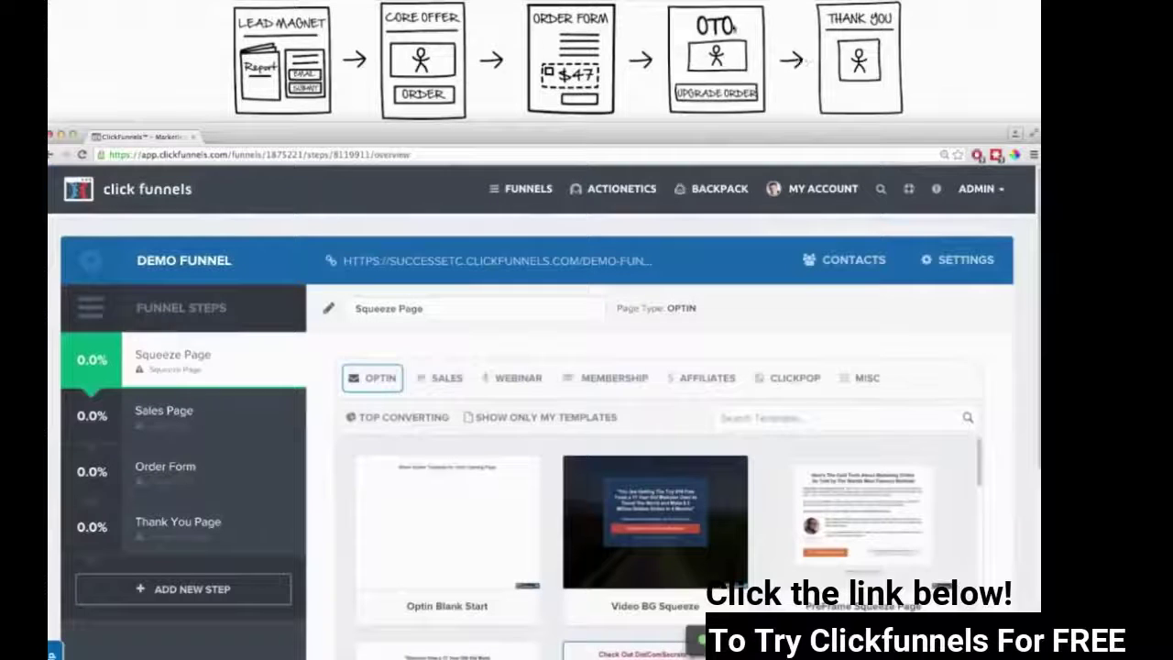
left_click(179, 591)
type("O")
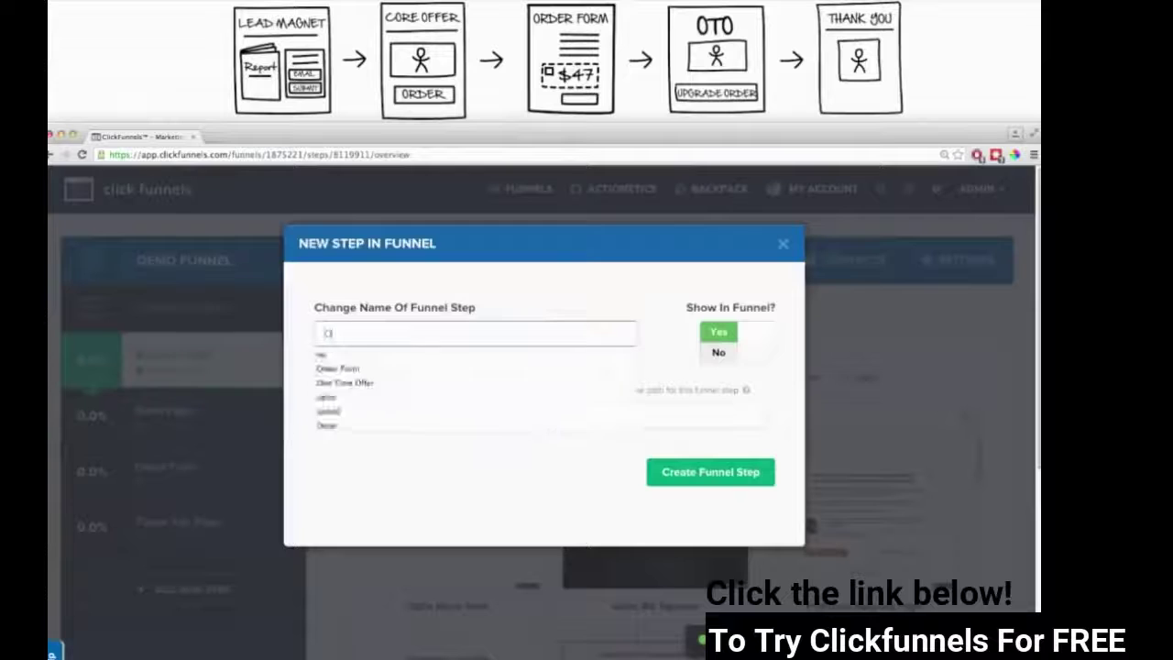
type("TO Page")
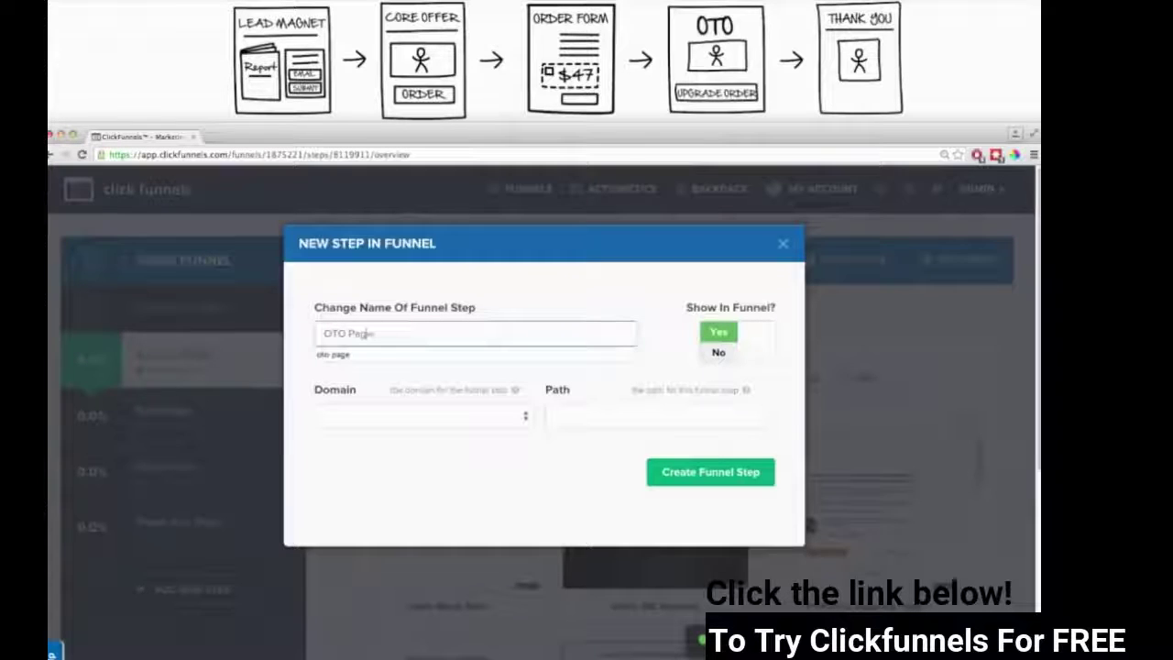
left_click(701, 474)
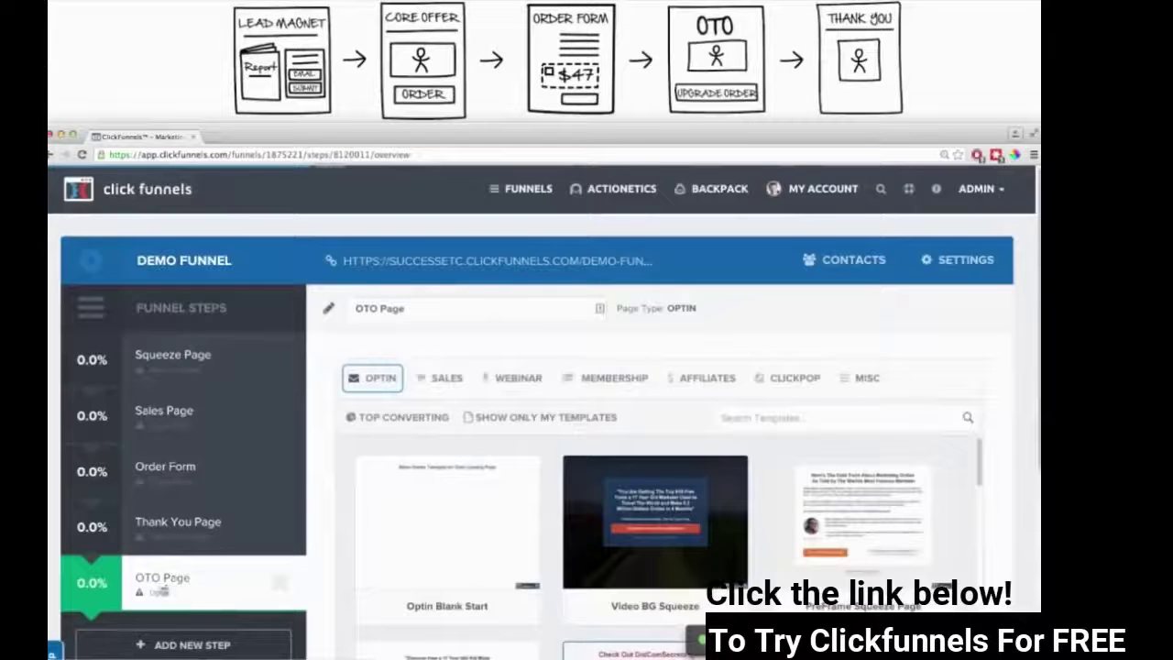
Step: Move OTO Page above Thank You Page and open the Squeeze Page step
left_click_drag(167, 577, 173, 519)
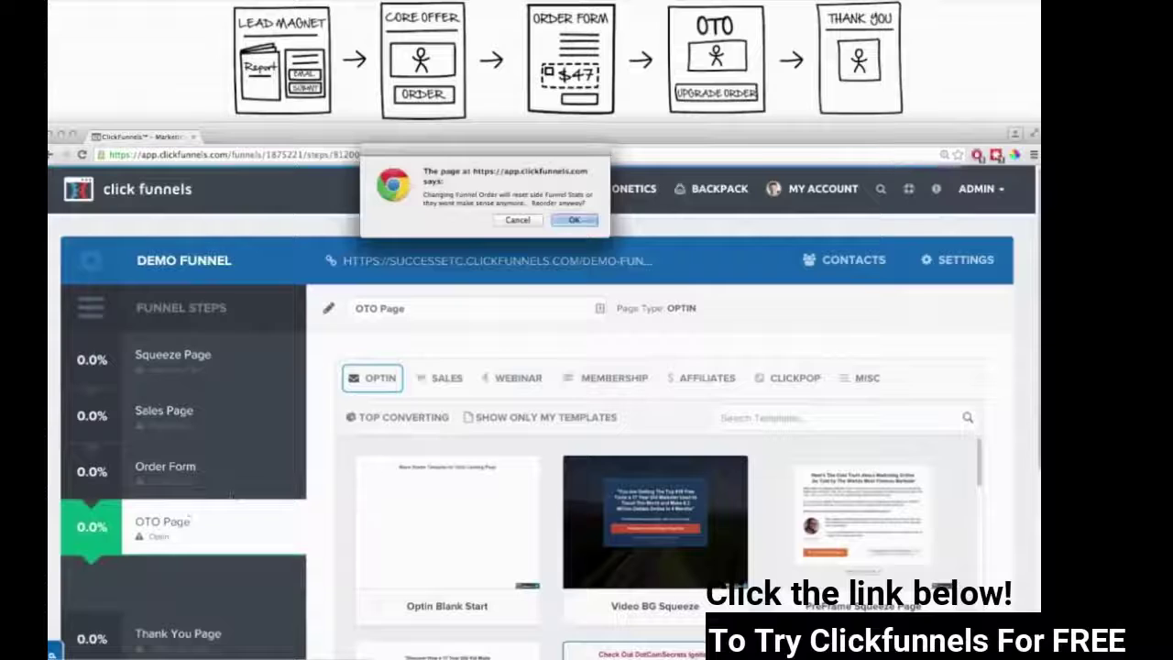
left_click(591, 223)
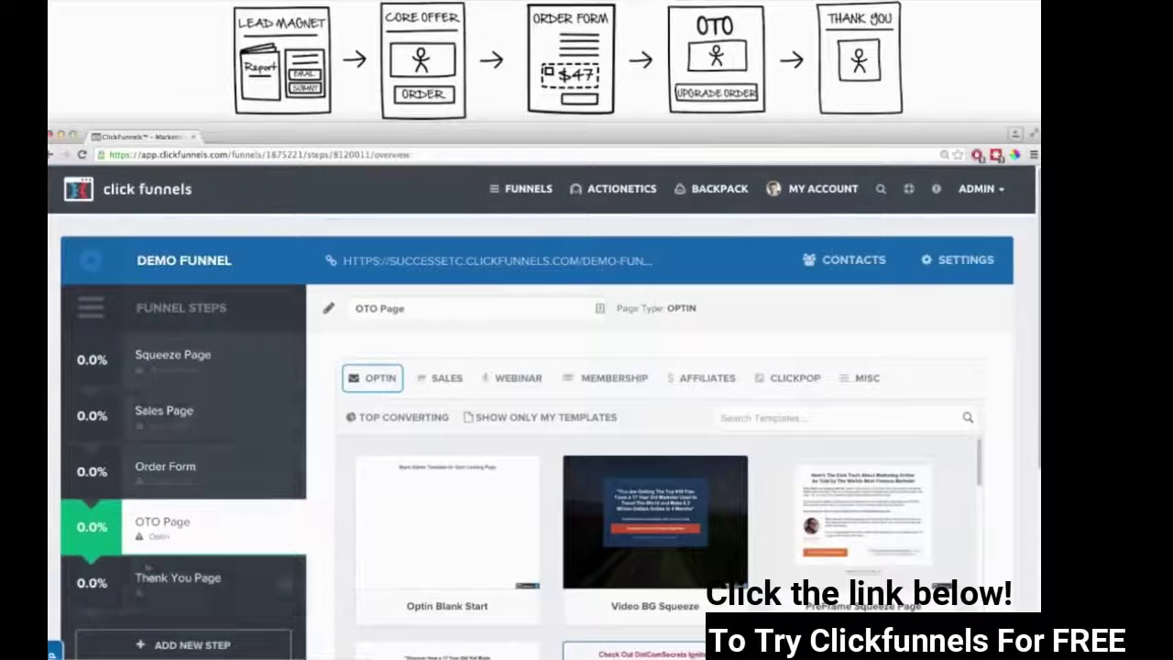
left_click(186, 362)
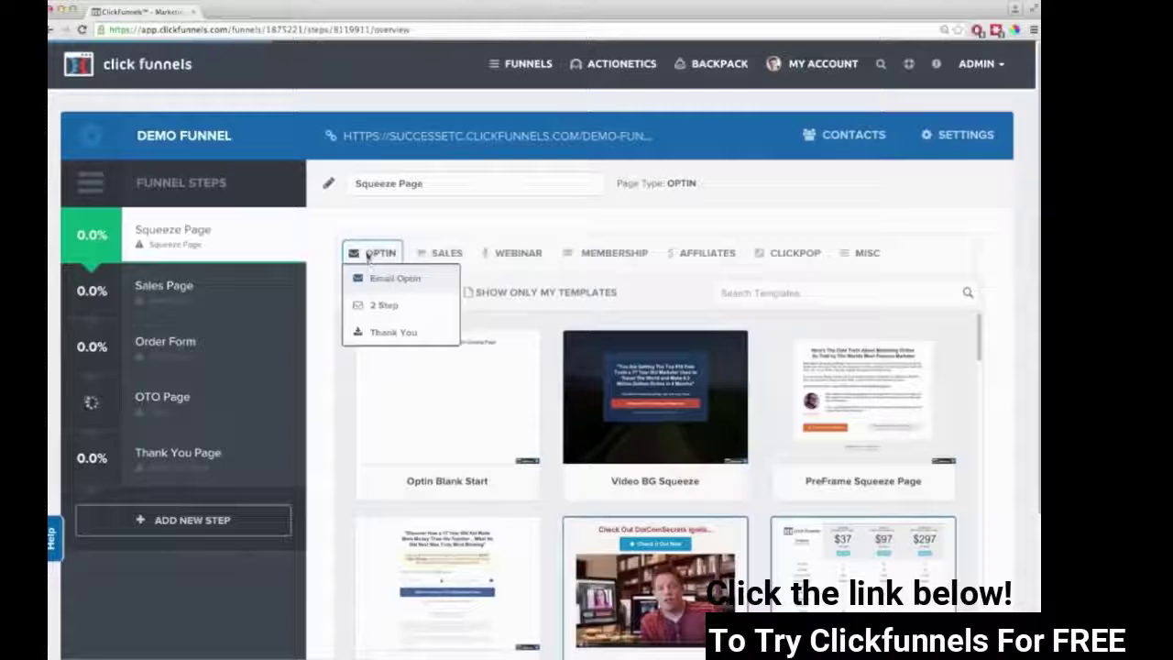
Step: Filter the Squeeze Page templates to Email Optin and browse down to the Dark Optin Box template
mouse_move(425, 267)
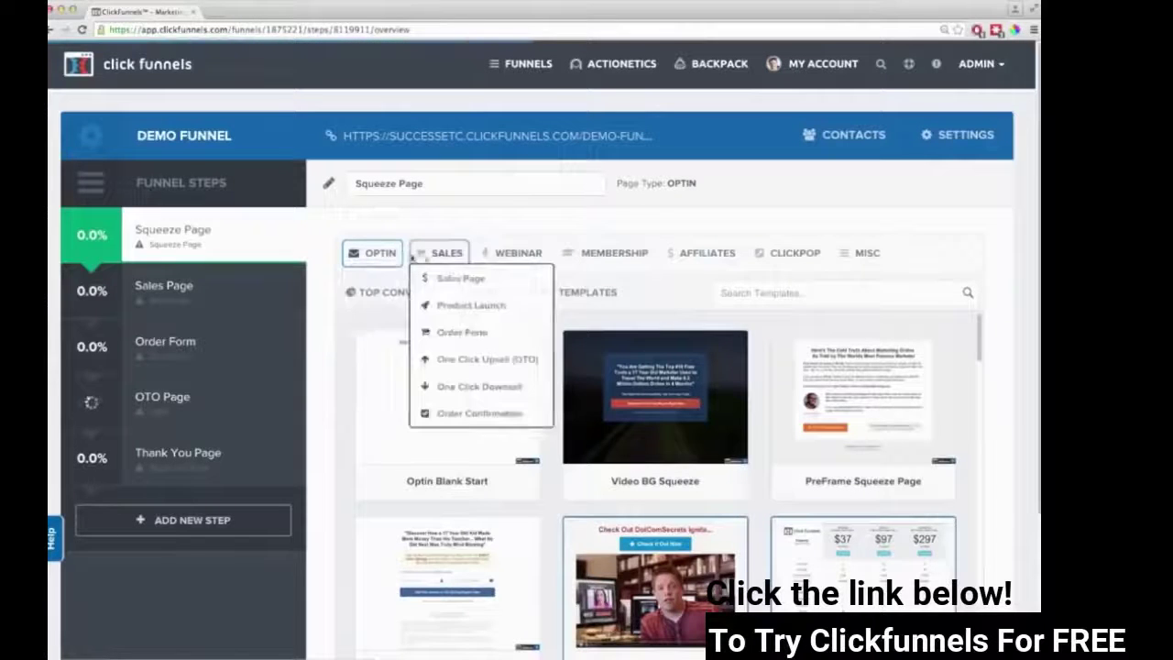
mouse_move(638, 257)
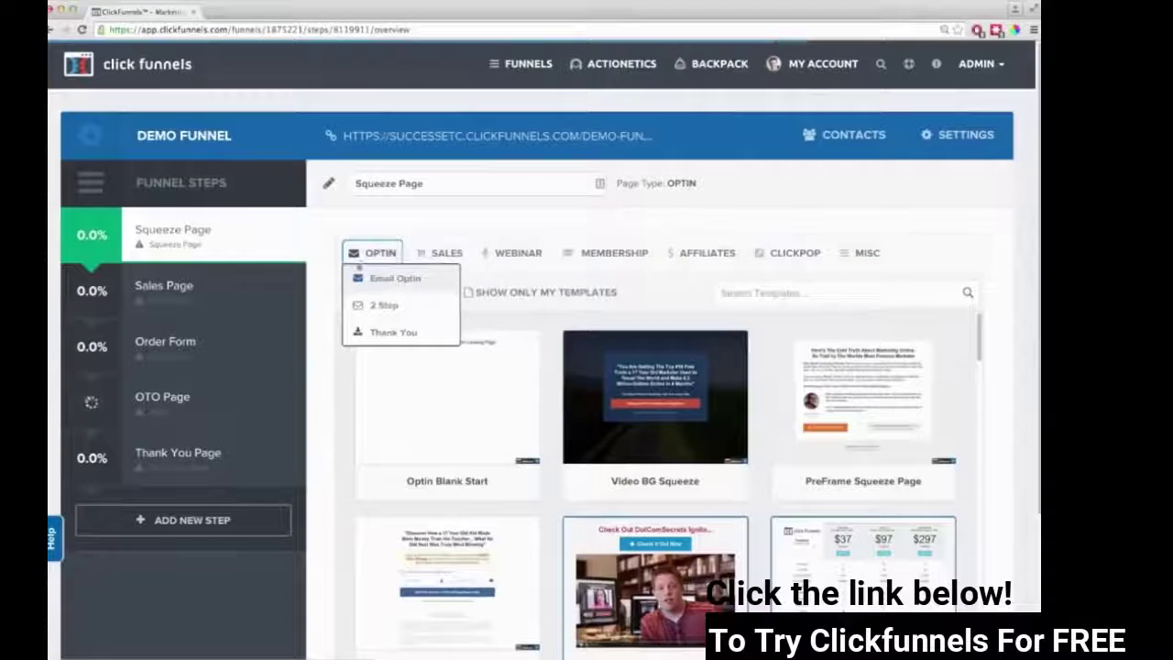
left_click(275, 230)
mouse_move(495, 503)
scroll(495, 503, "down", 5)
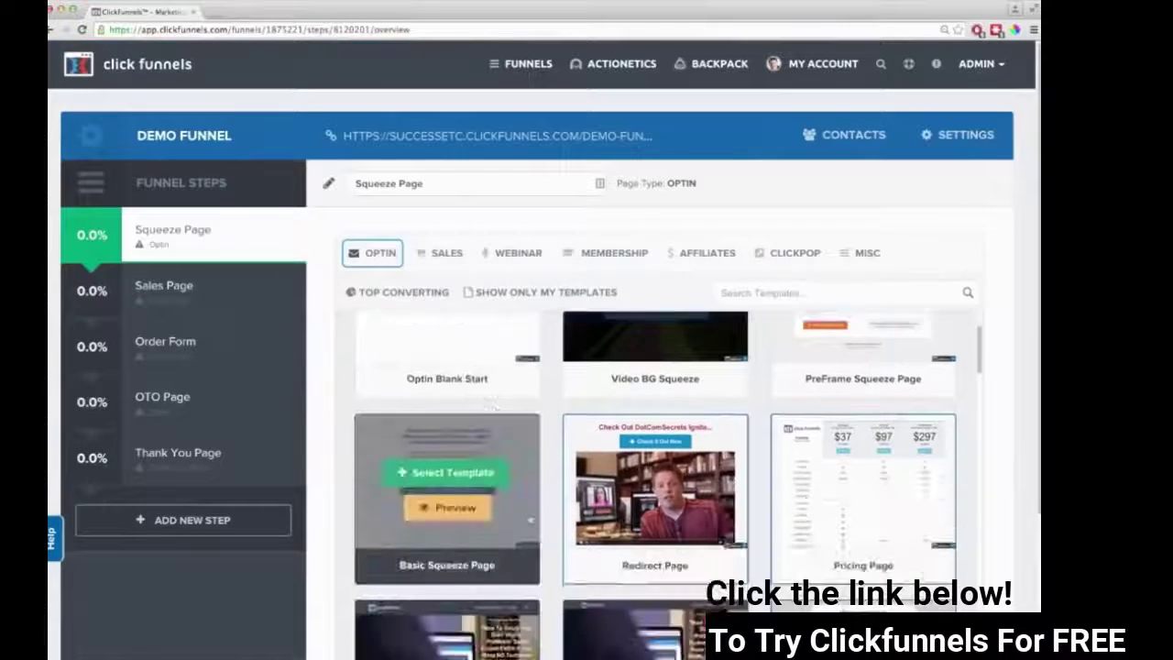
scroll(556, 602, "down", 5)
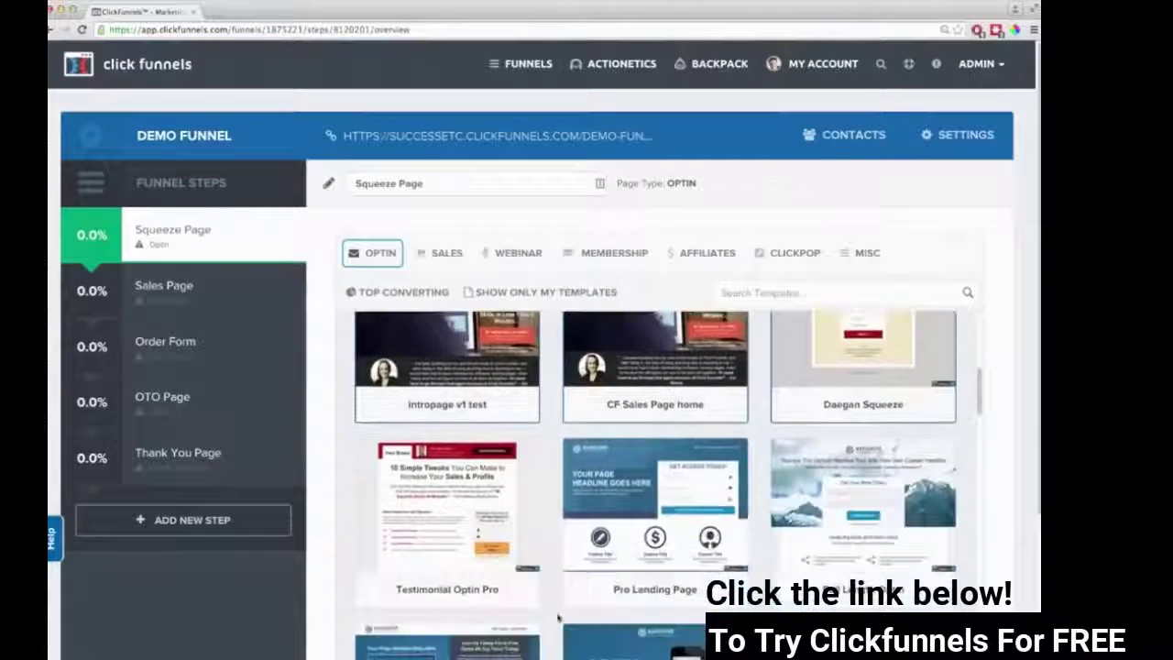
scroll(560, 617, "down", 5)
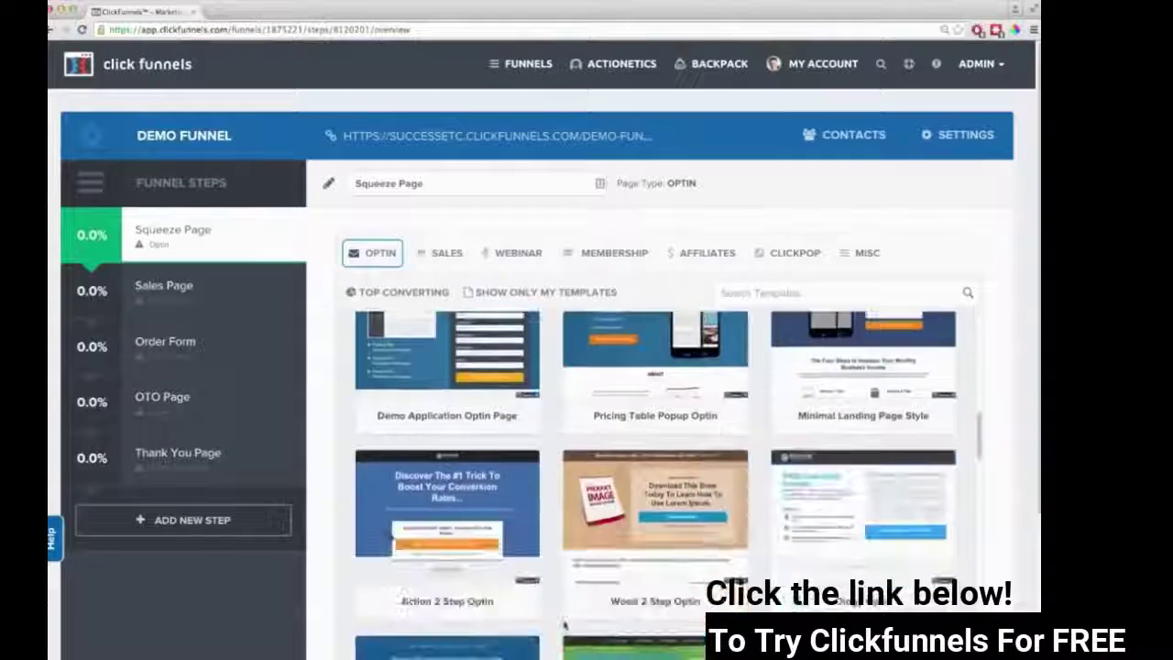
scroll(553, 630, "down", 4)
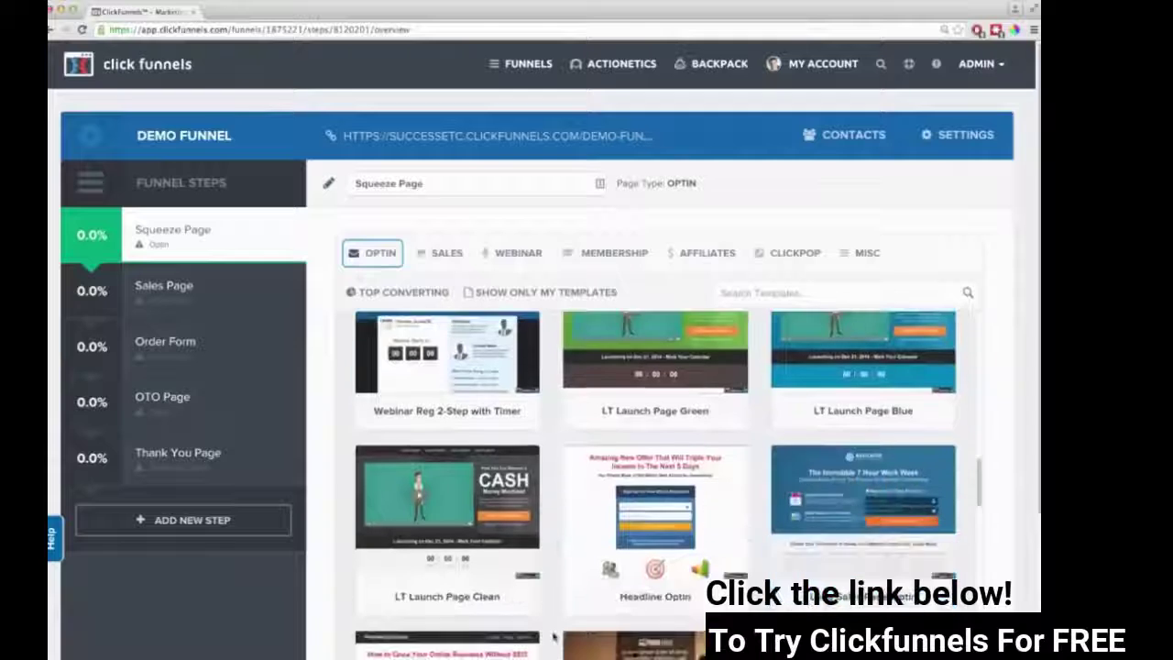
scroll(555, 641, "down", 5)
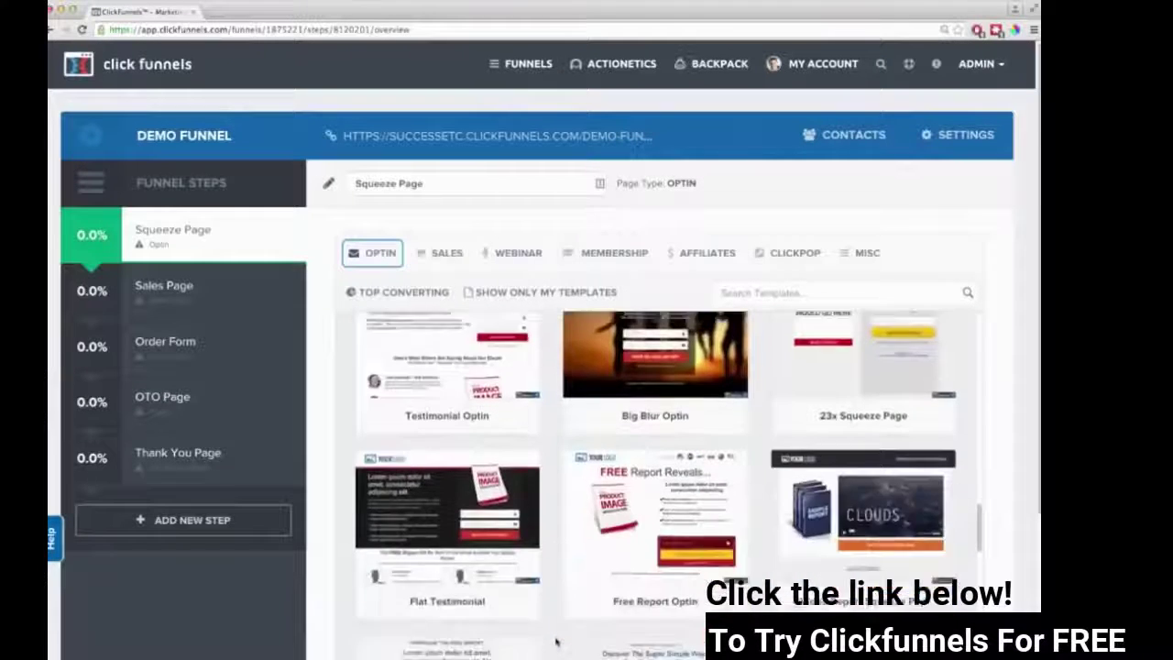
scroll(552, 641, "down", 10)
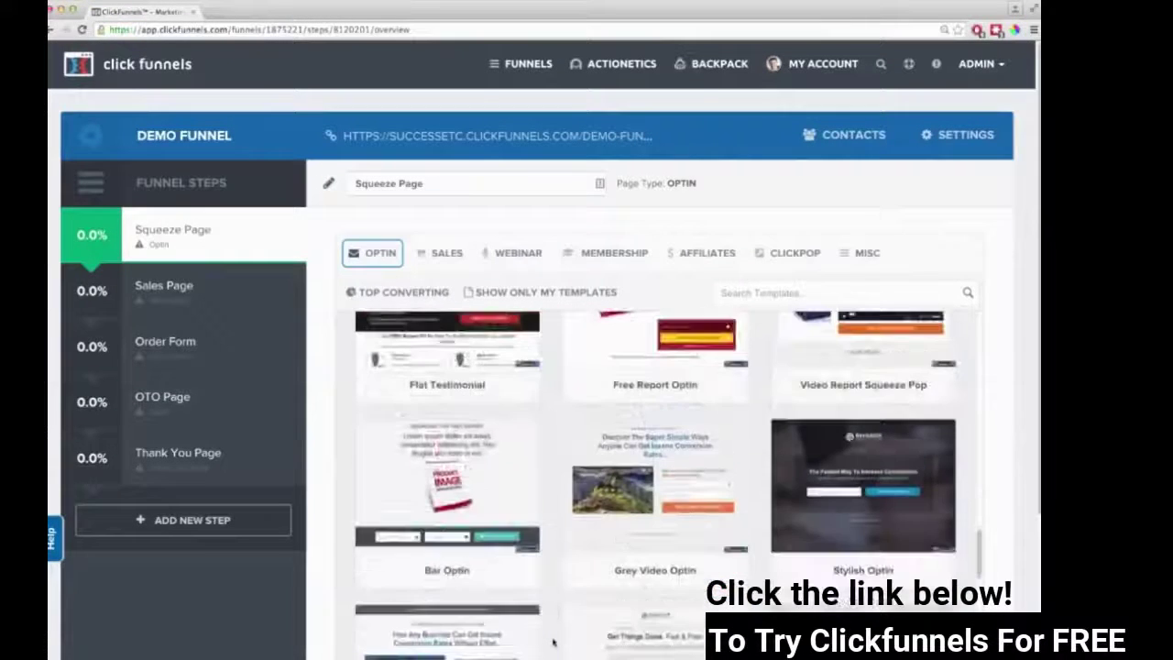
scroll(554, 647, "down", 8)
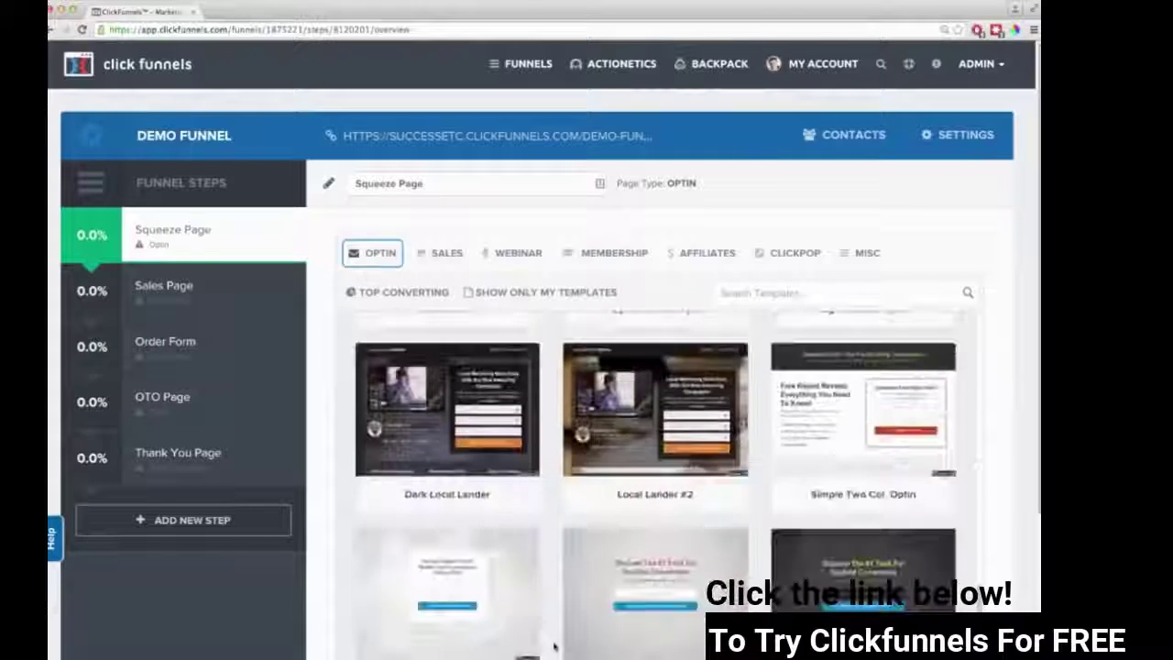
scroll(554, 648, "down", 2)
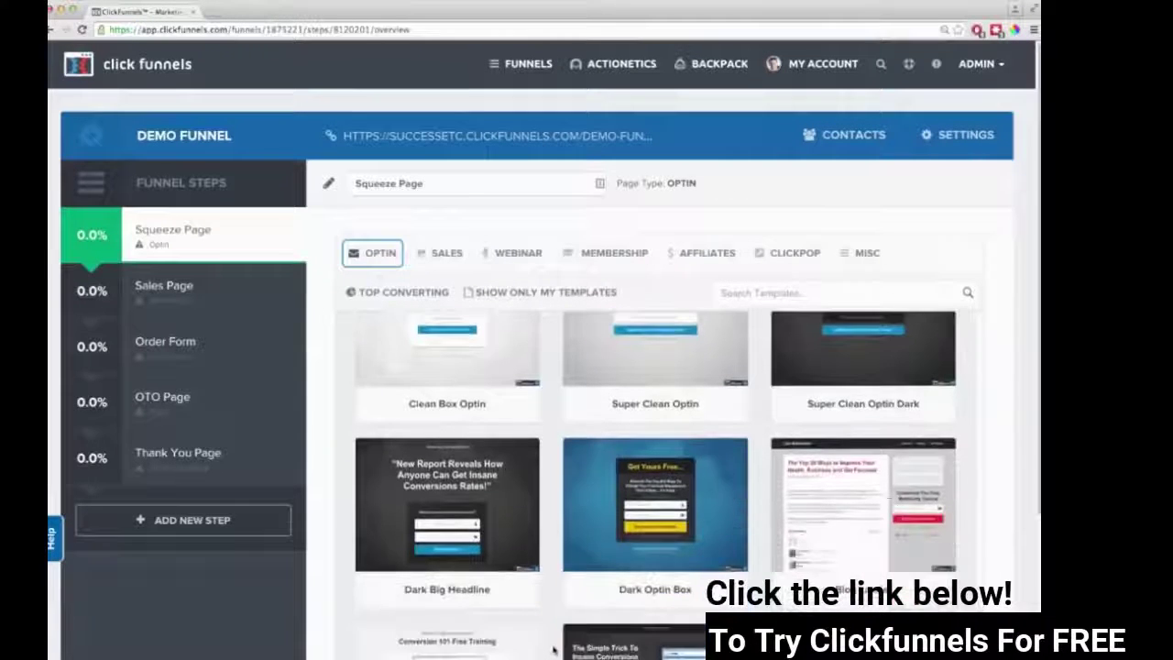
mouse_move(647, 500)
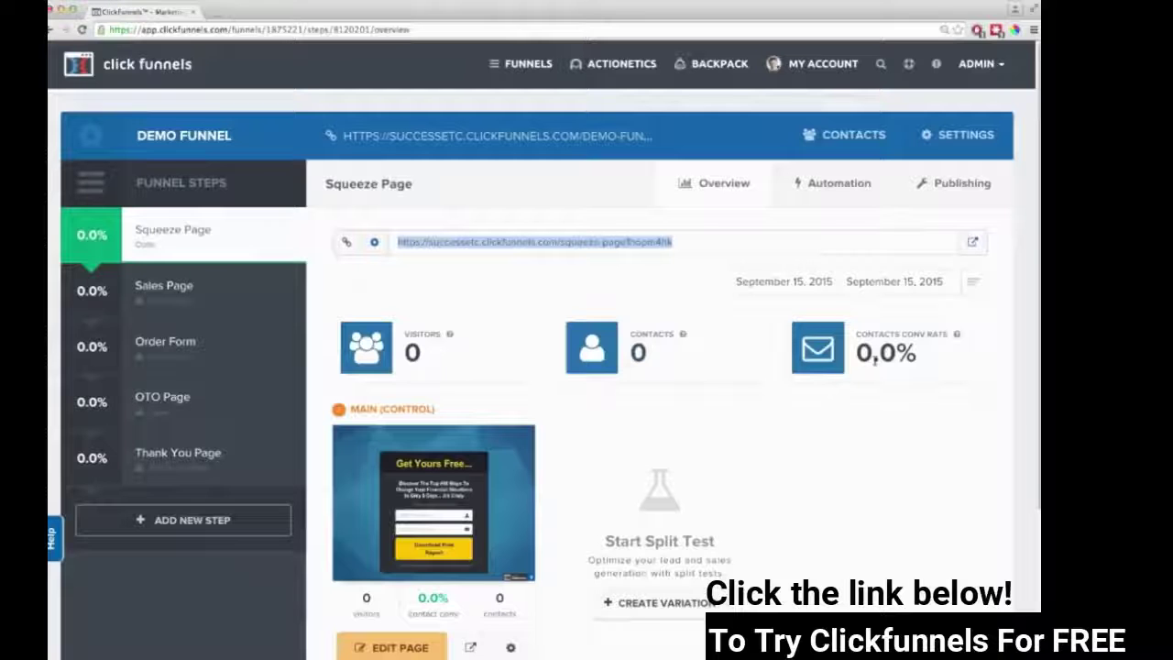
scroll(642, 587, "down", 2)
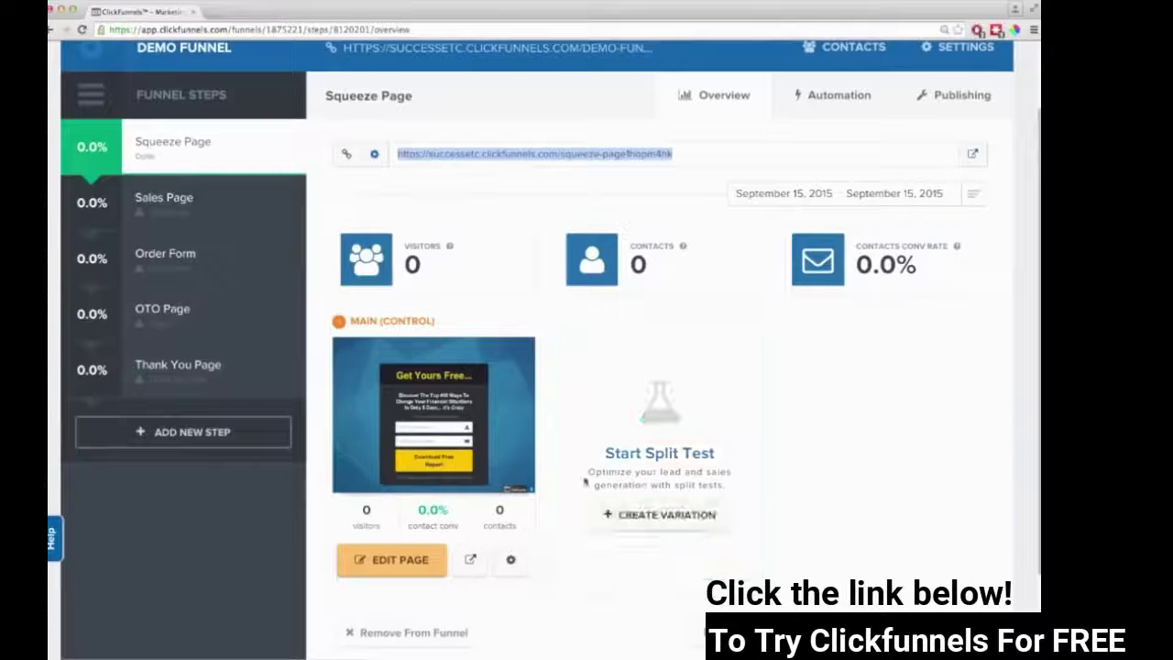
Step: In the page editor, change the headline to 'Get My Cool Thing Now!' at 37px text size
left_click(394, 559)
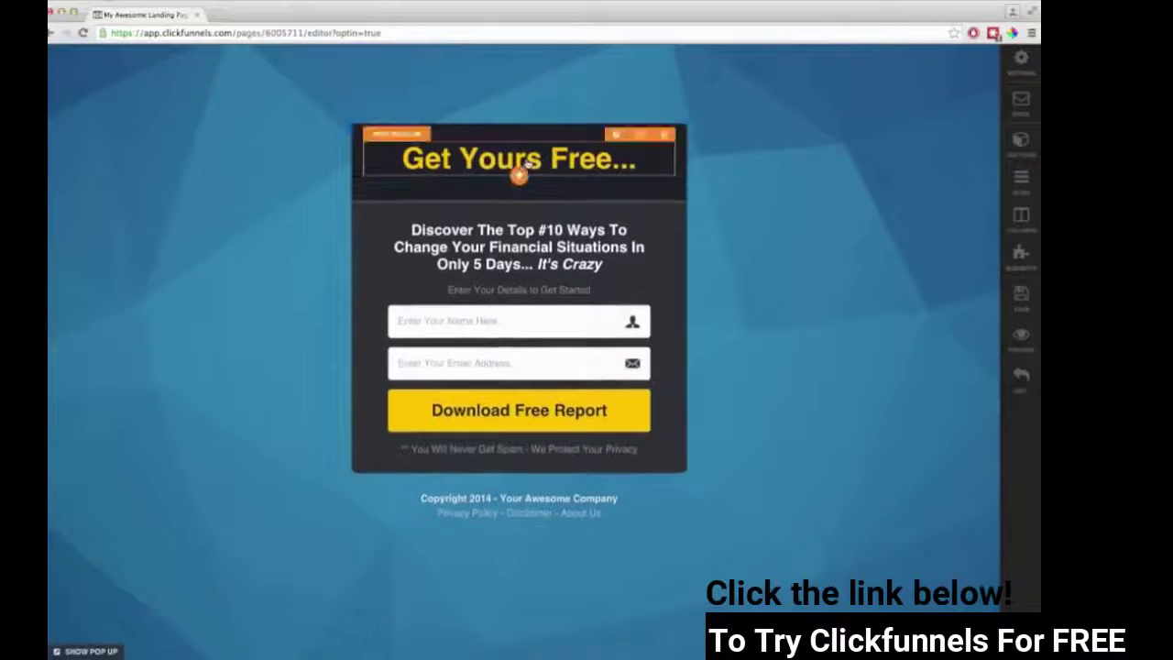
left_click(555, 157)
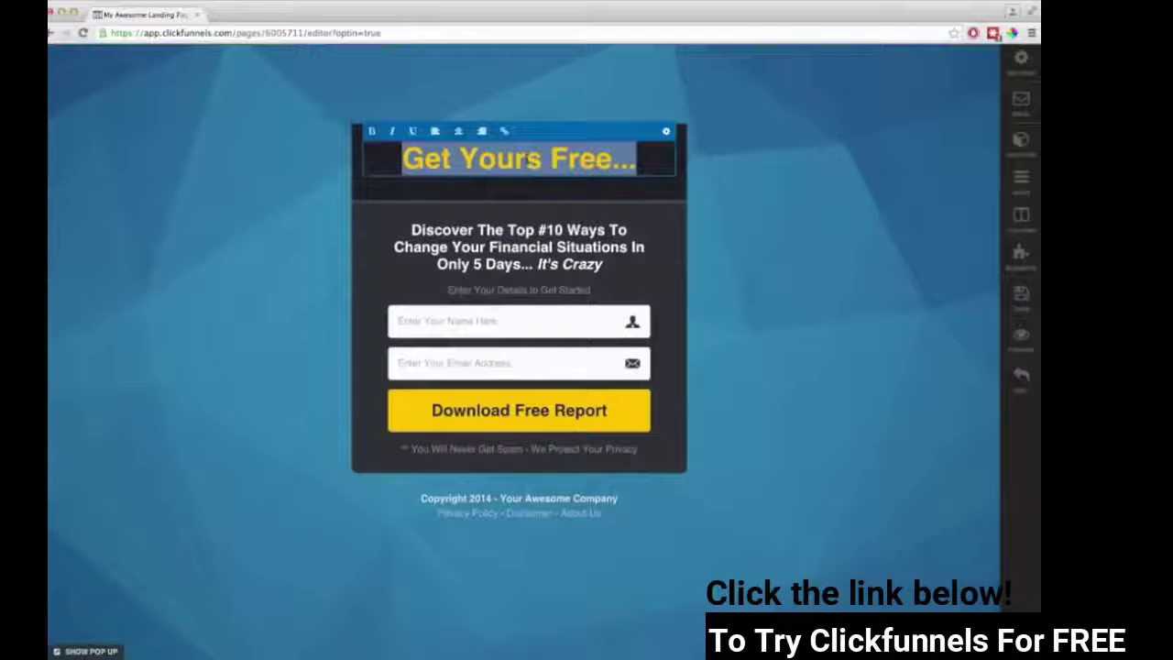
type("Get My ")
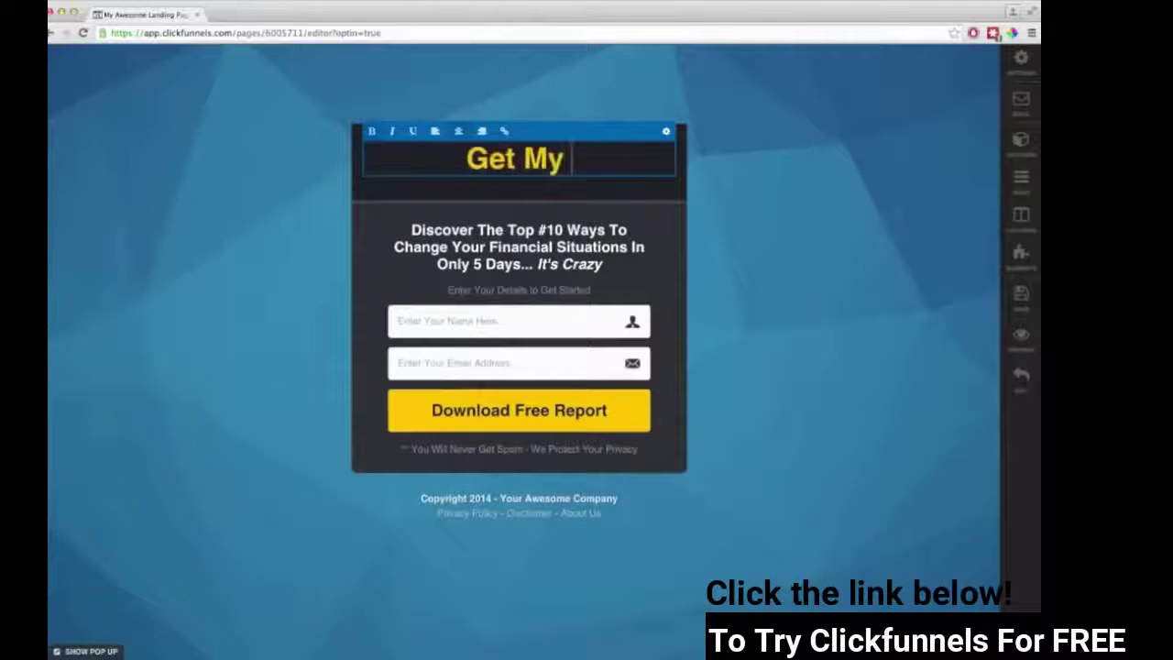
type("Cool Thing Now!")
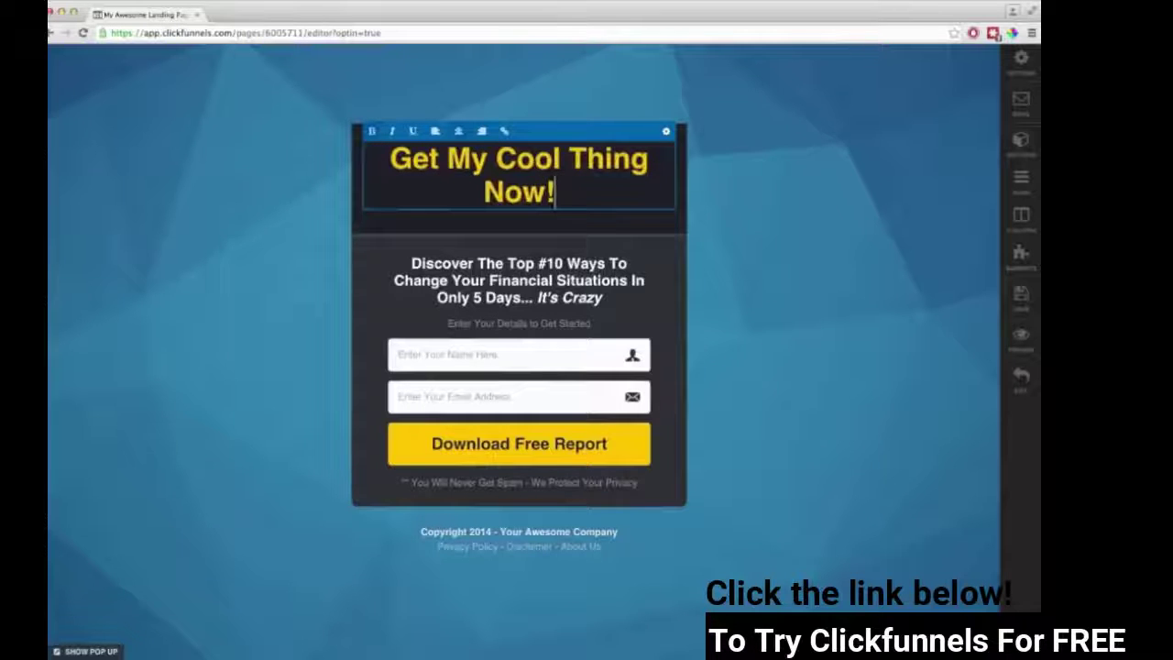
left_click(665, 131)
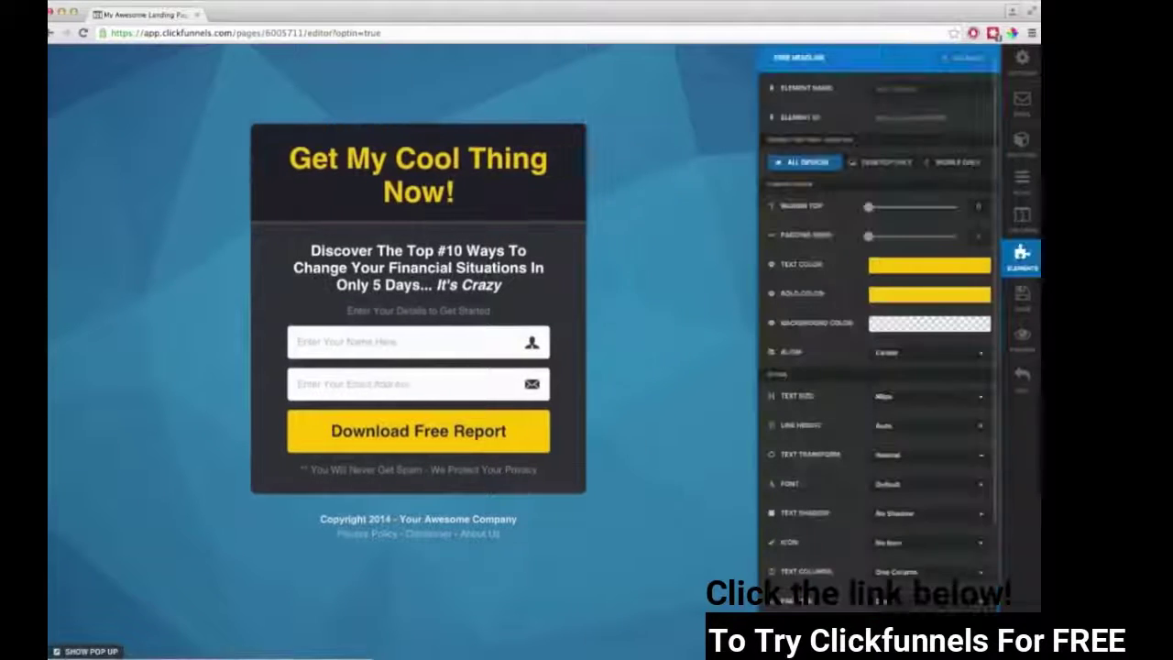
left_click(885, 396)
left_click(887, 478)
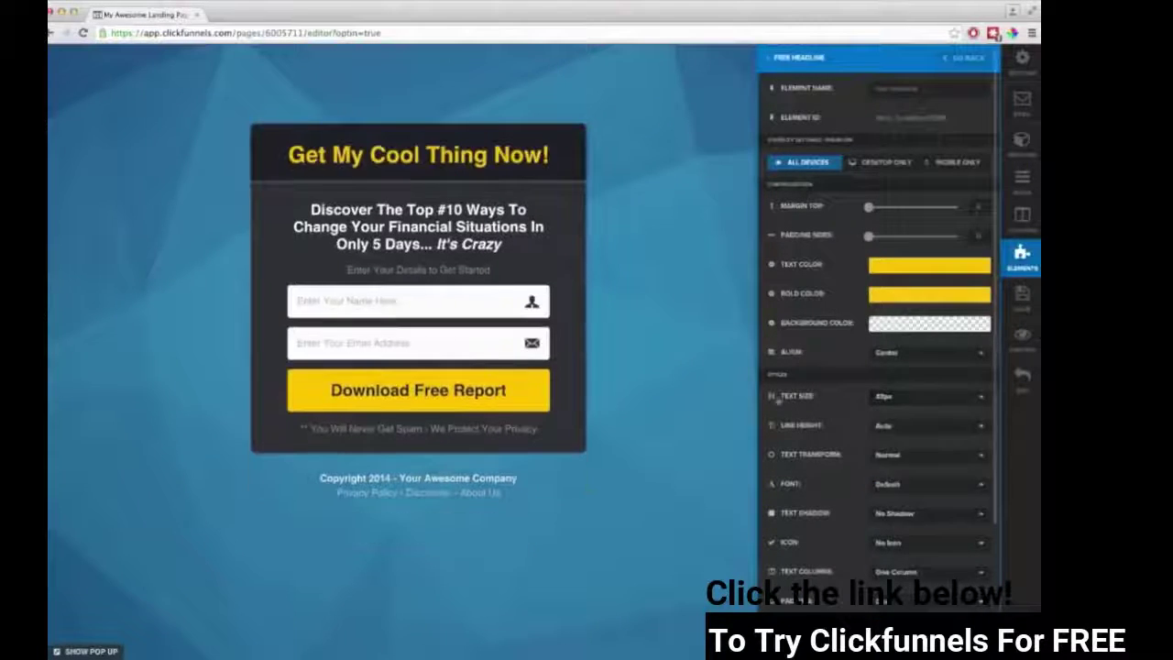
left_click(607, 230)
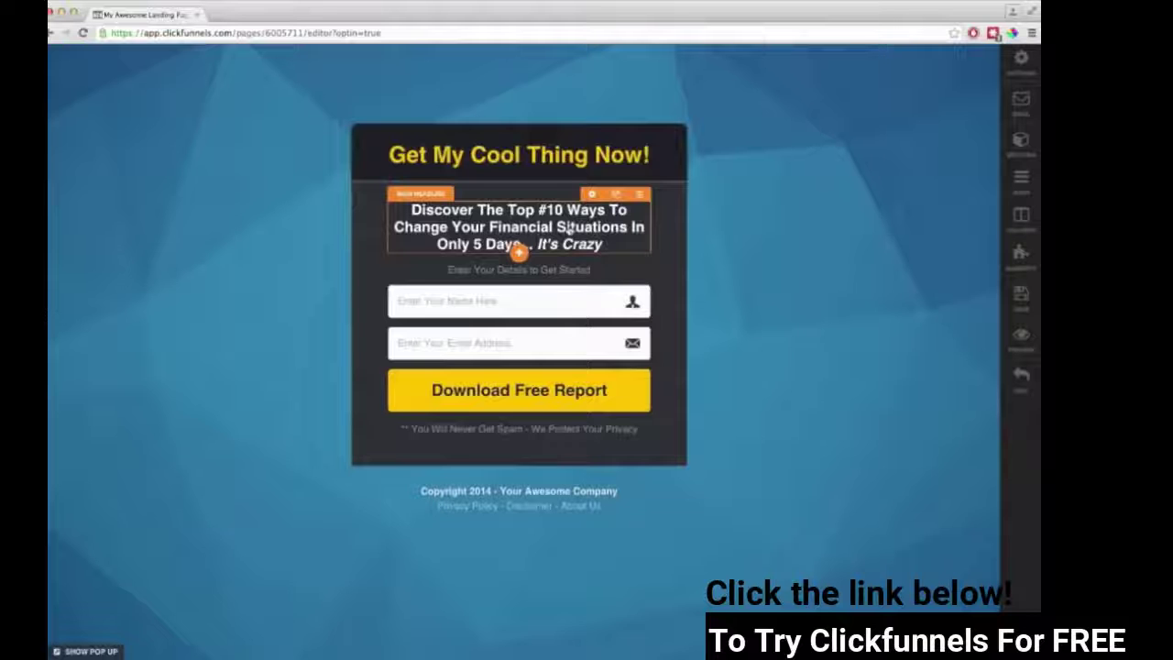
Step: Move the subheadline up under the headline and give it a larger text size
left_click_drag(567, 228, 555, 179)
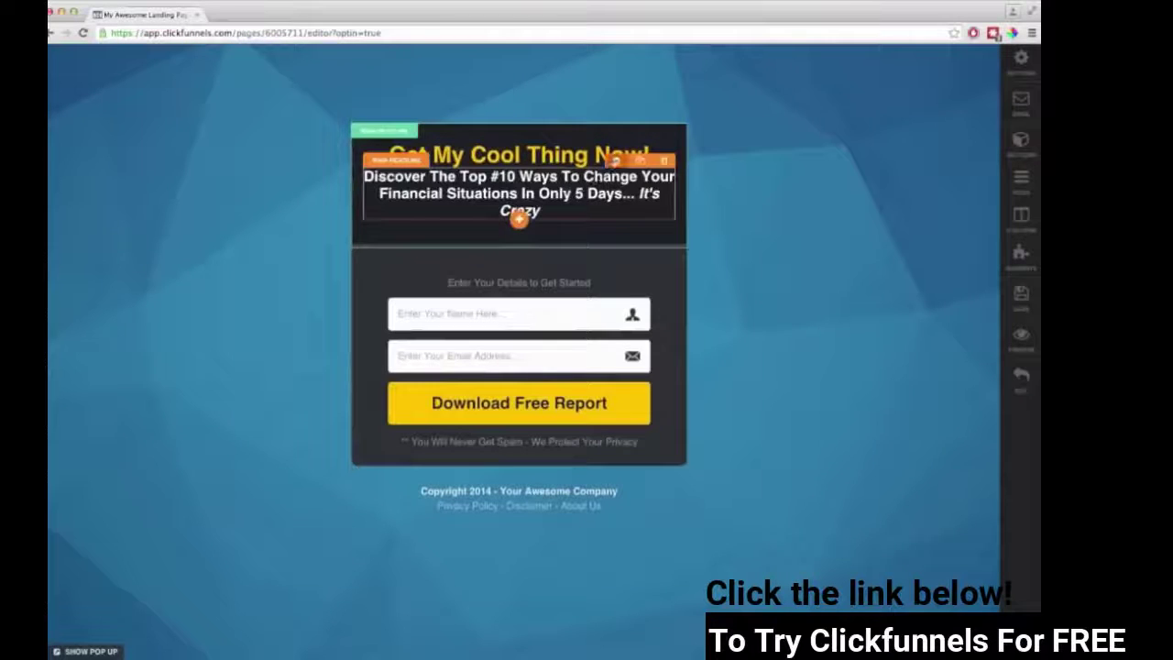
left_click(615, 161)
left_click(885, 397)
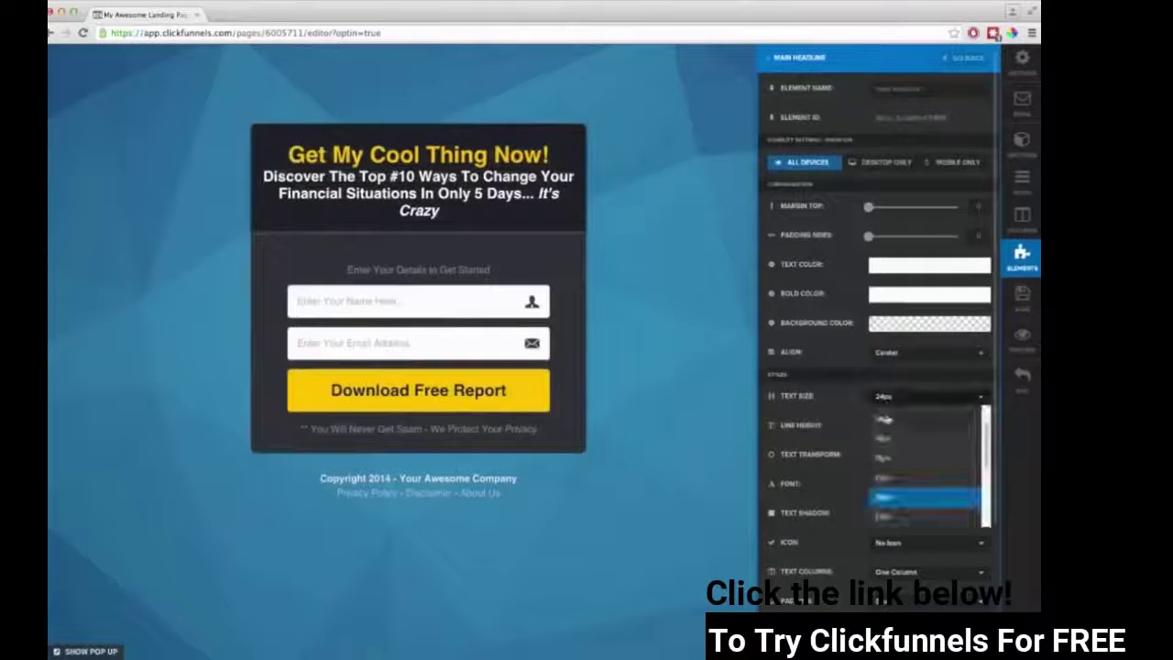
left_click(884, 496)
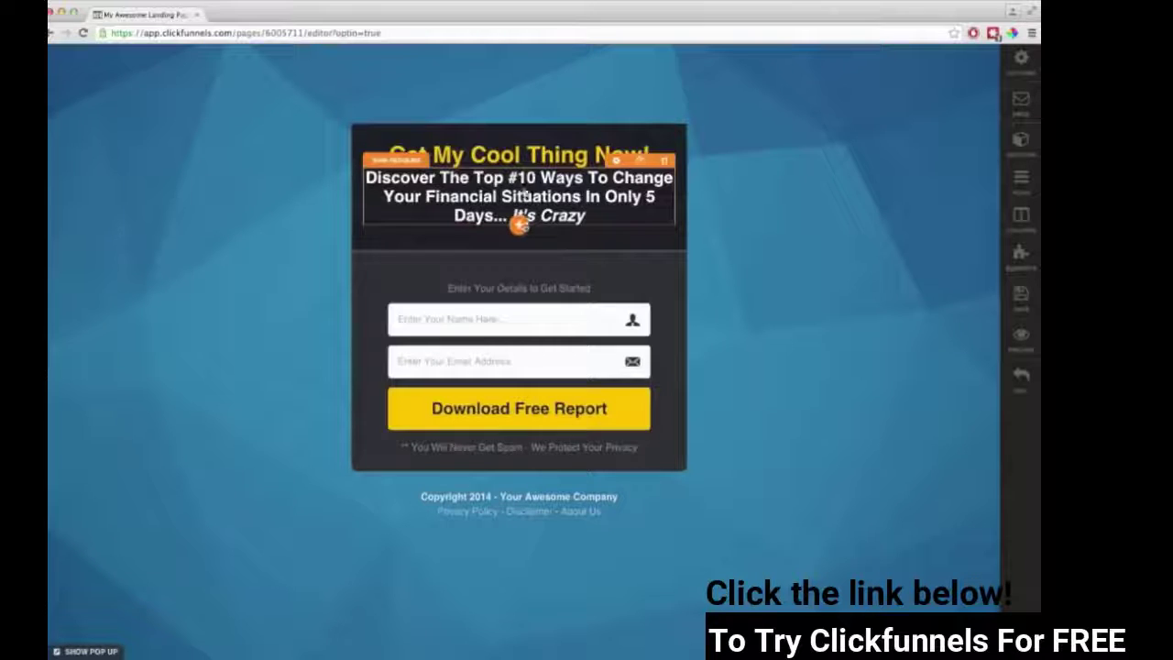
left_click(518, 225)
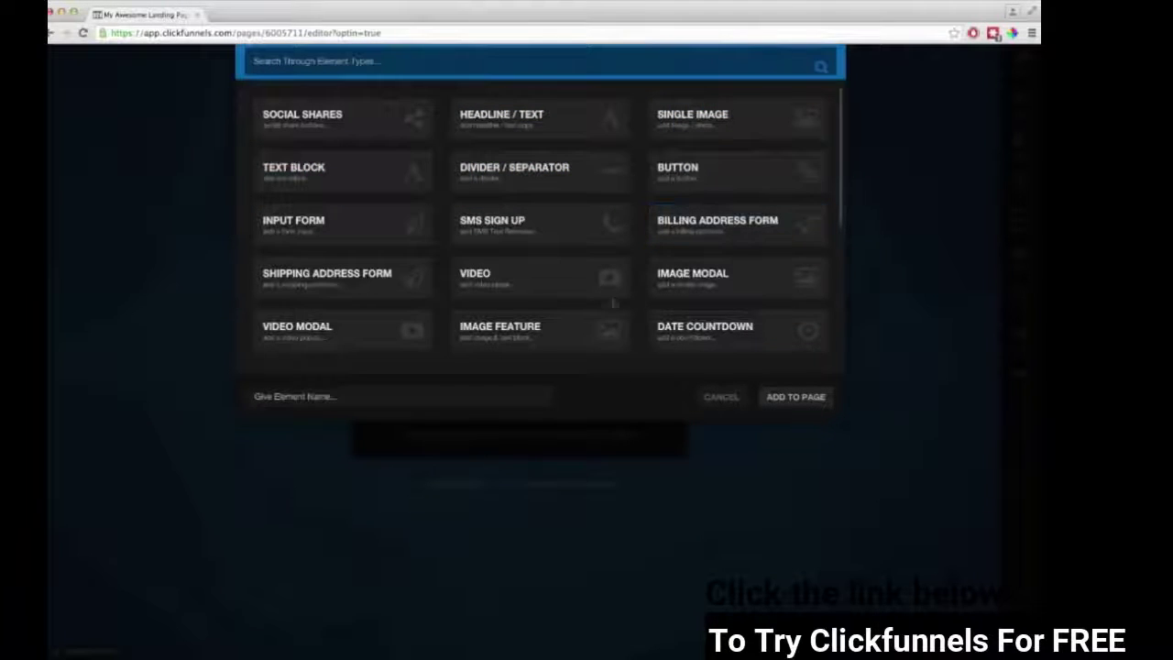
Step: Add a video element to the page beneath the subheadline
scroll(385, 312, "down", 5)
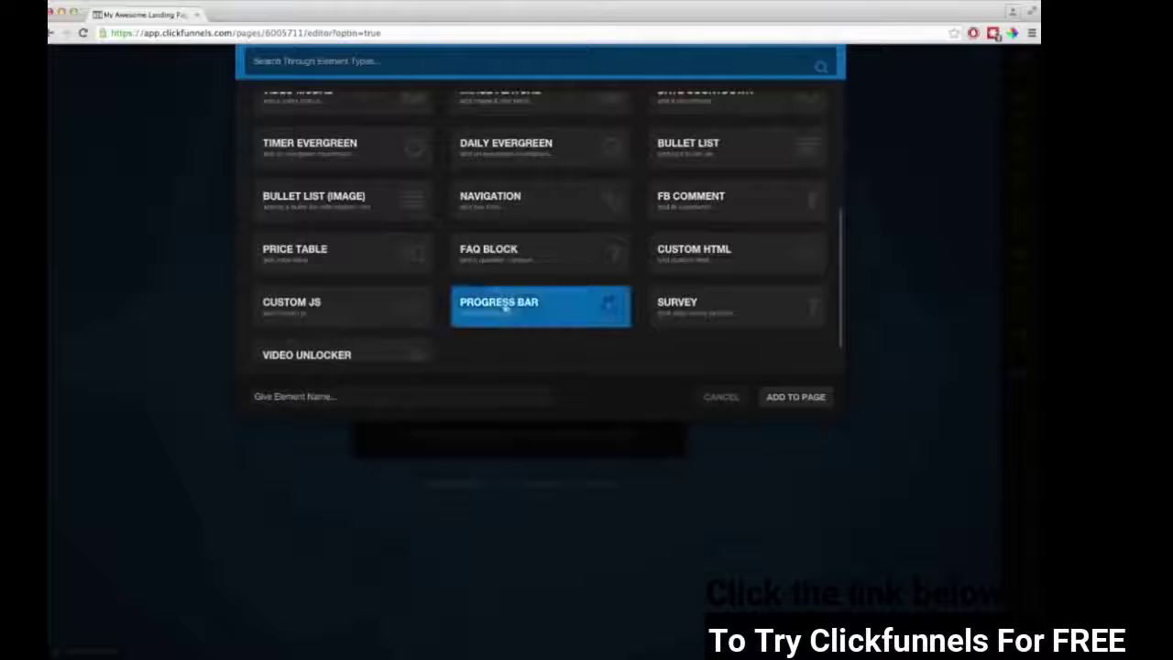
scroll(454, 303, "up", 5)
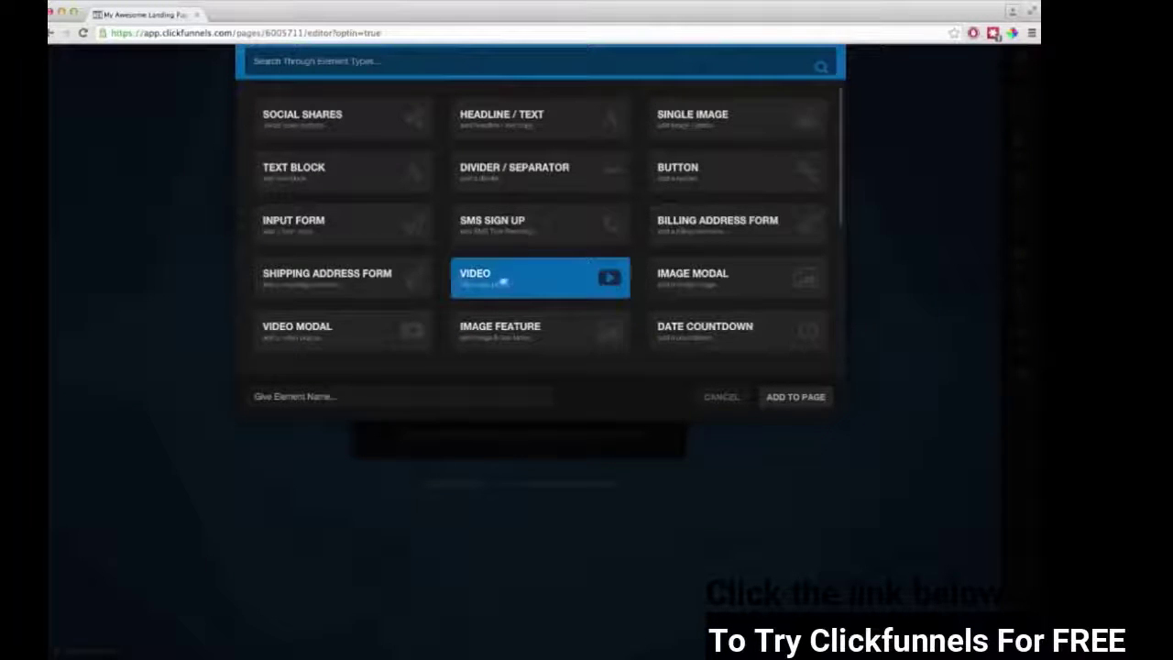
left_click(510, 280)
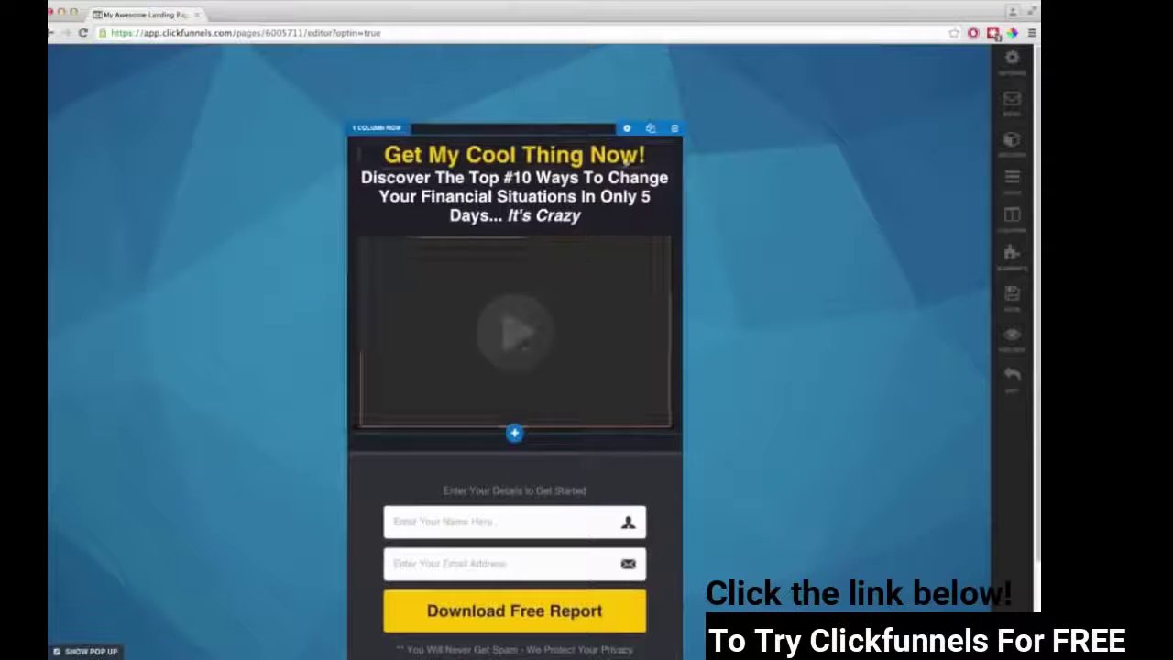
Step: Set the header section's width to Wide
left_click(625, 132)
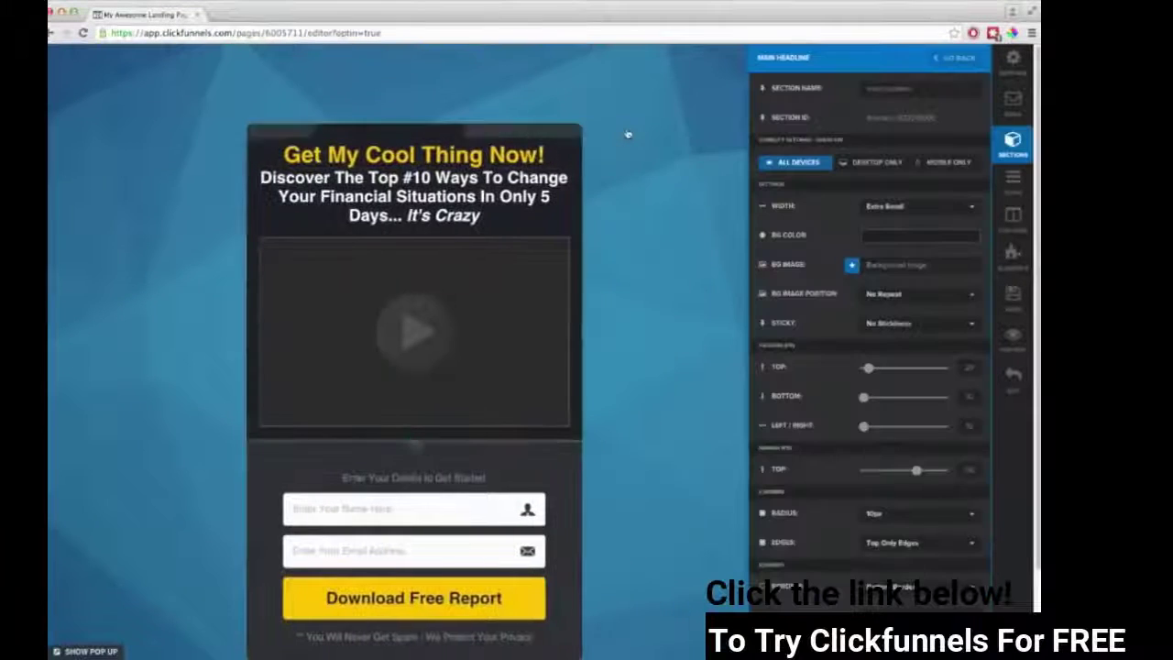
left_click(890, 211)
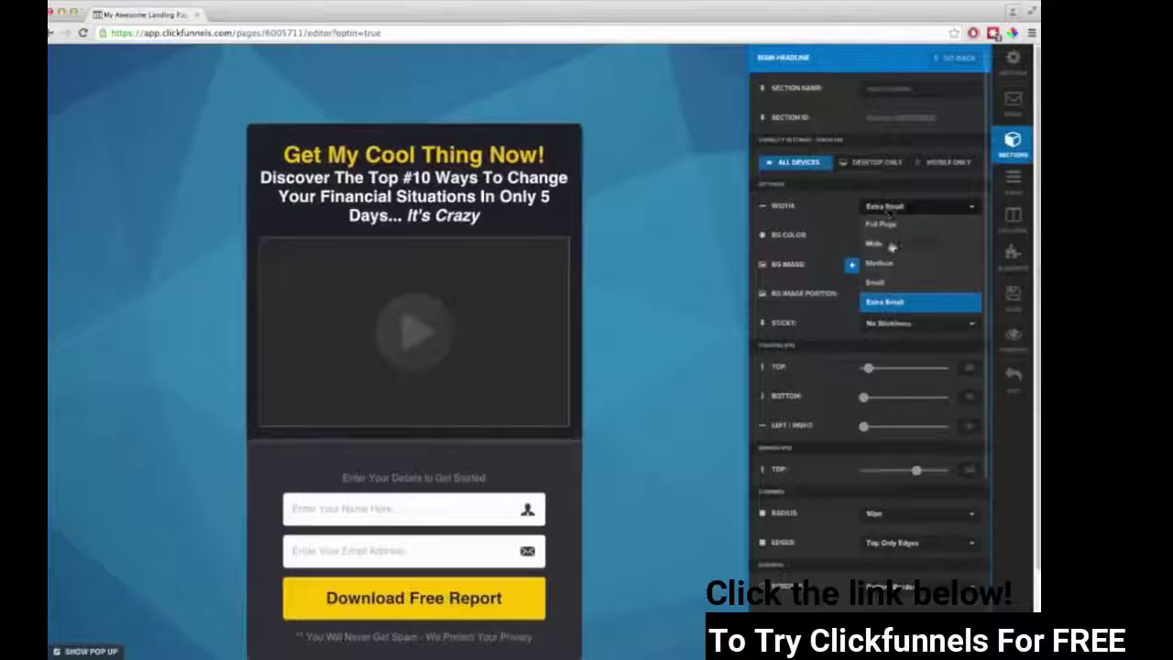
left_click(892, 245)
left_click(669, 184)
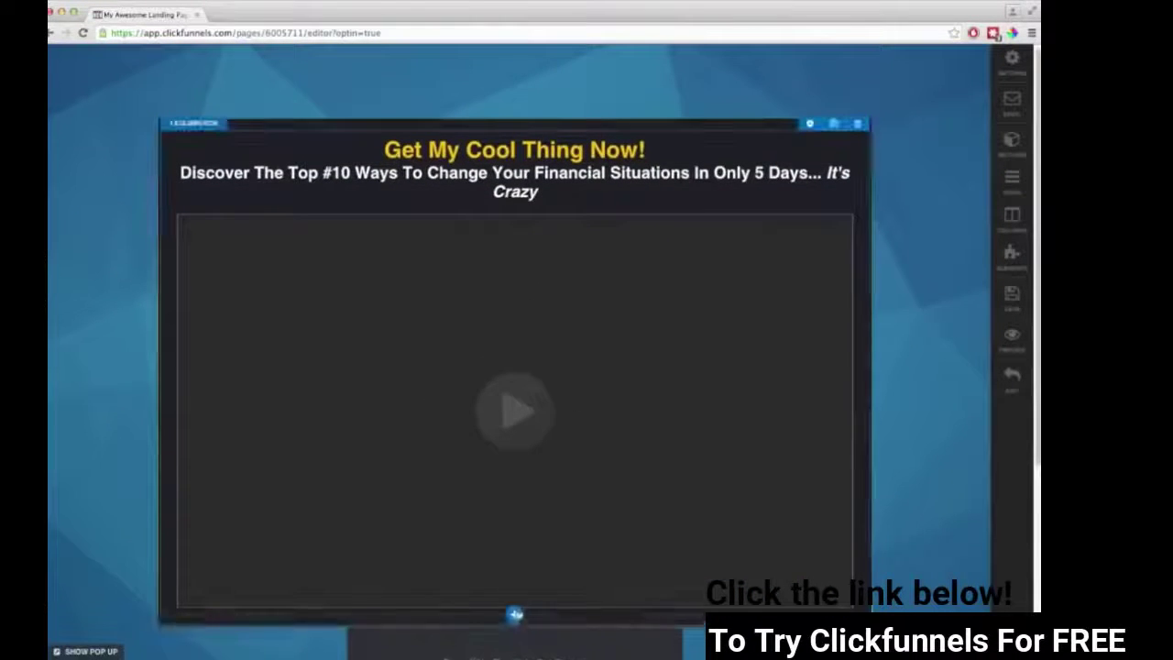
Step: Add a two-column row and place the video in its left column
left_click(514, 615)
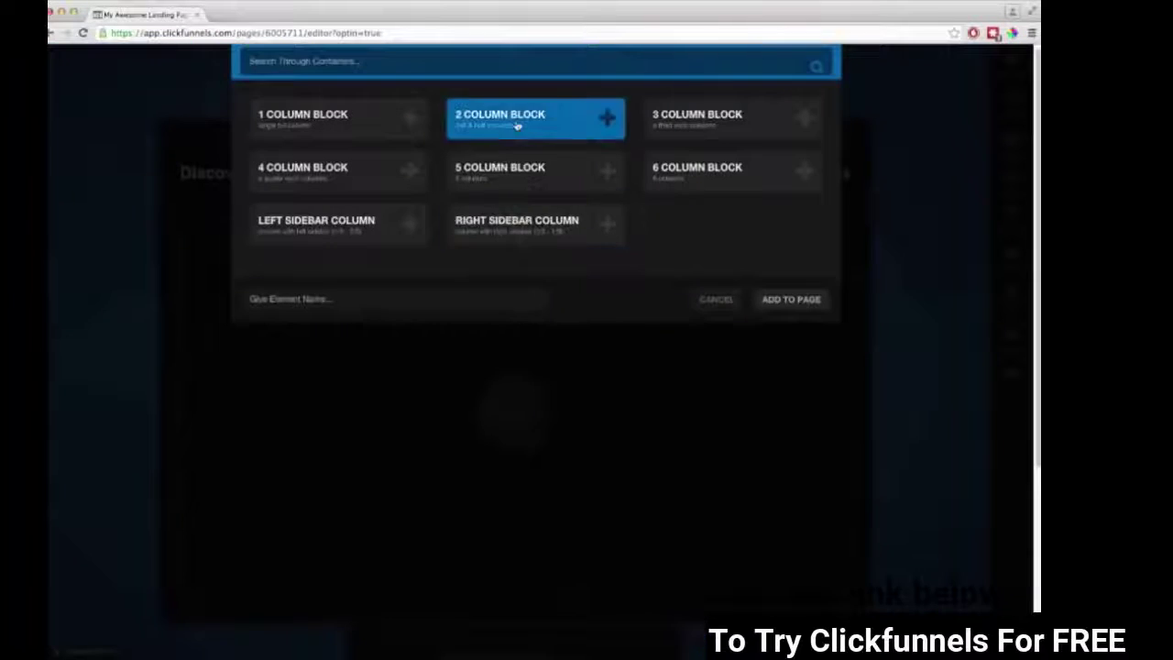
left_click(515, 122)
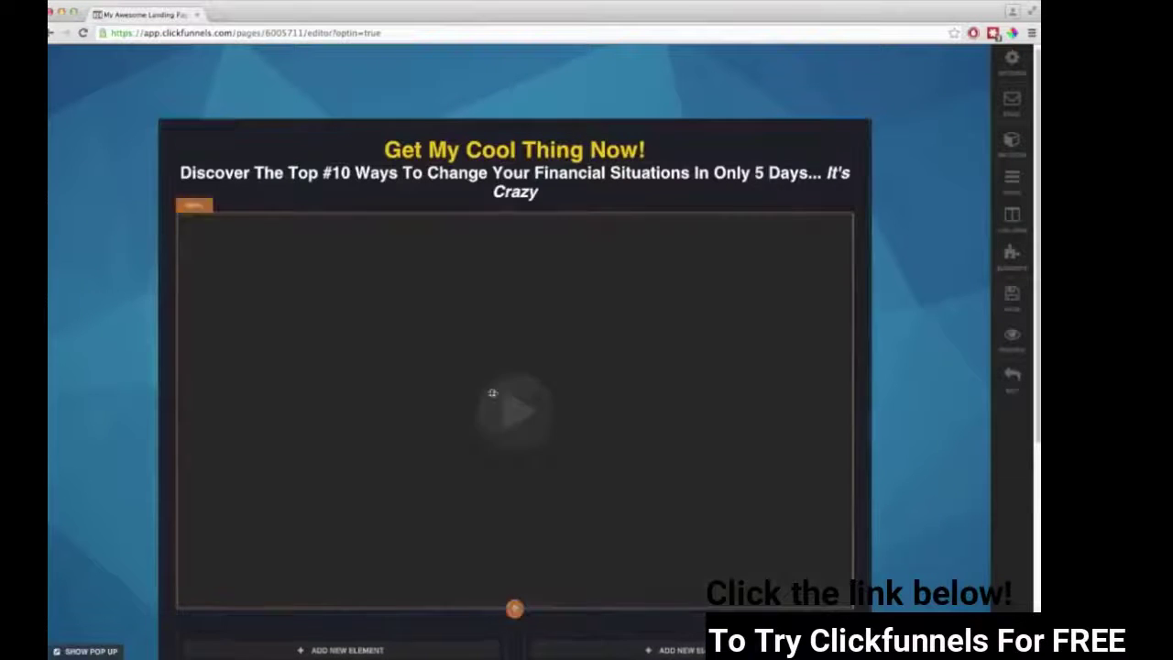
left_click_drag(374, 624, 374, 624)
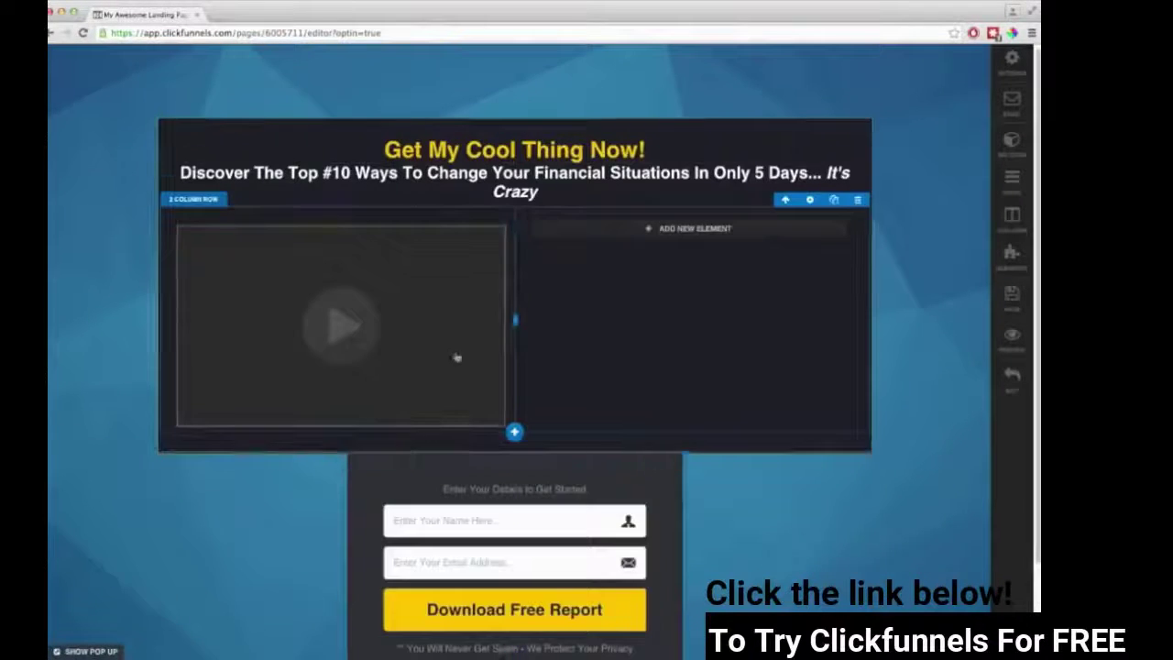
left_click(450, 241)
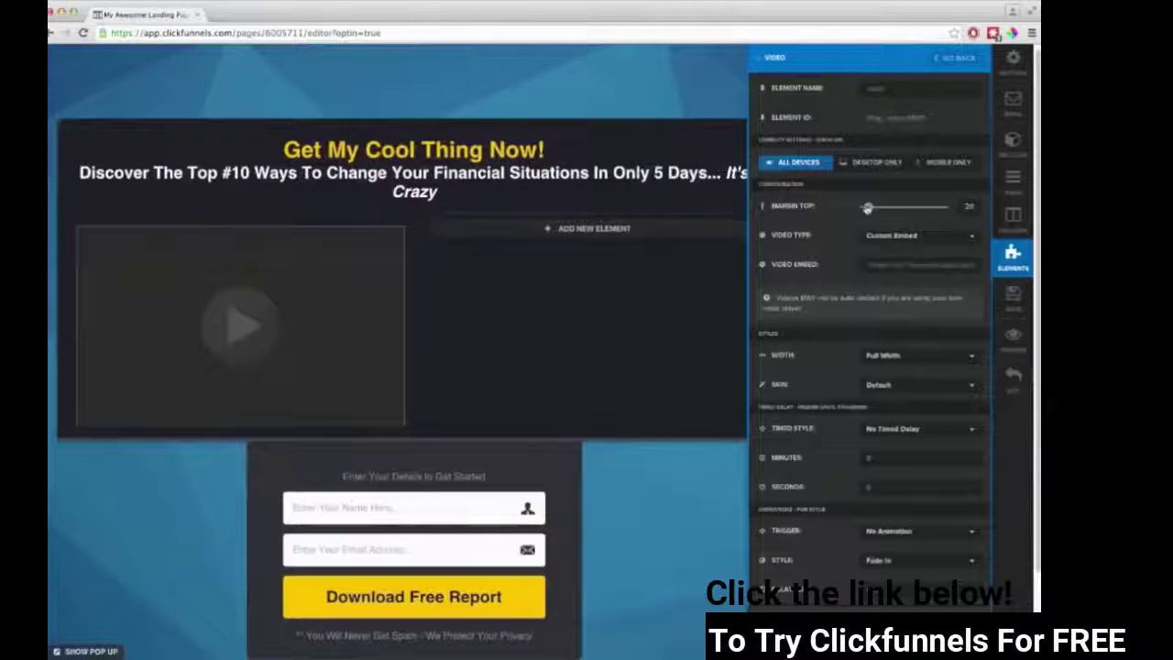
left_click(431, 344)
Step: Move the form heading, name and email fields, download button and spam notice right, then delete the empty row
left_click_drag(514, 466, 673, 234)
left_click_drag(513, 486, 717, 259)
left_click_drag(513, 471, 735, 291)
left_click_drag(515, 486, 724, 330)
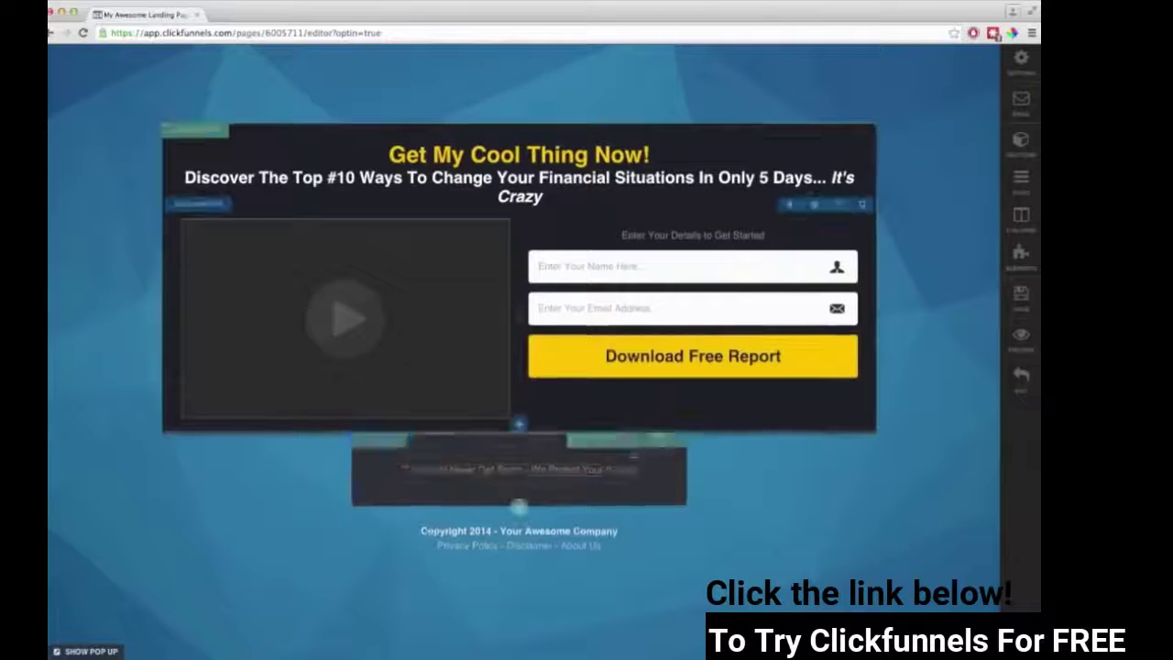
left_click_drag(724, 391, 724, 392)
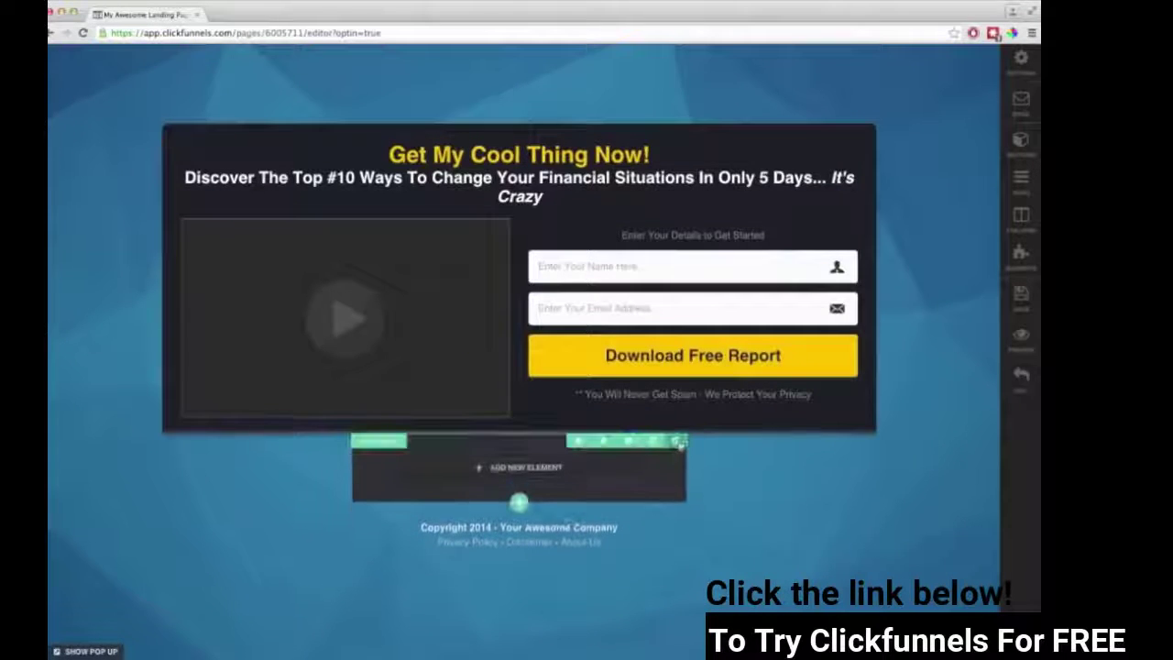
left_click(676, 441)
left_click(738, 156)
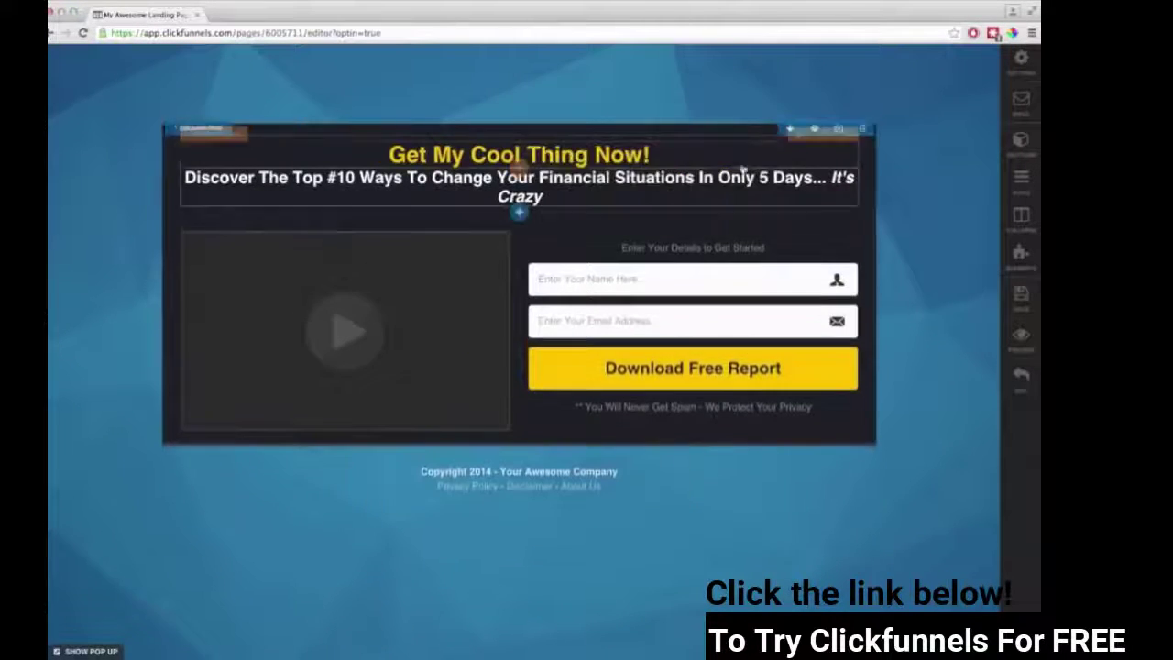